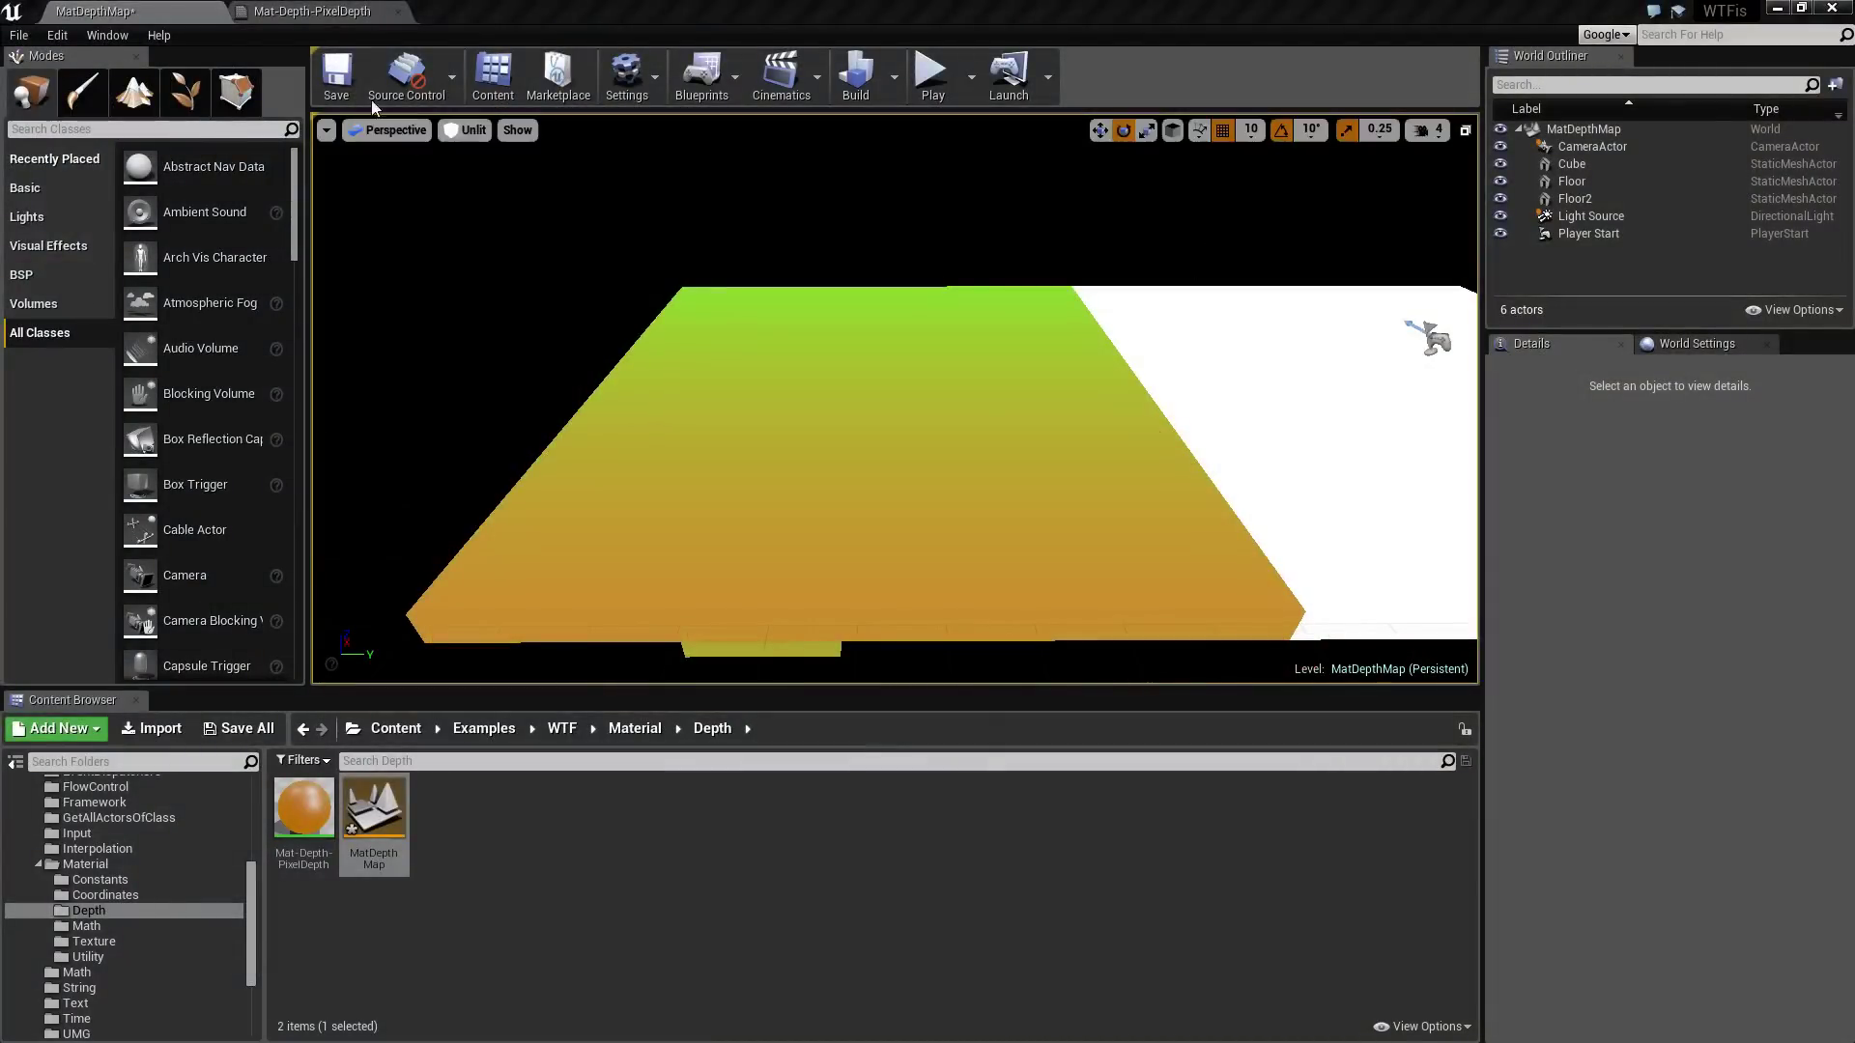
Step: Open the Mat-Depth-PixelDepth material and examine how the PixelDepth node feeds the red-green Lerp
{"action": "left_click", "coordinate": [300, 8]}
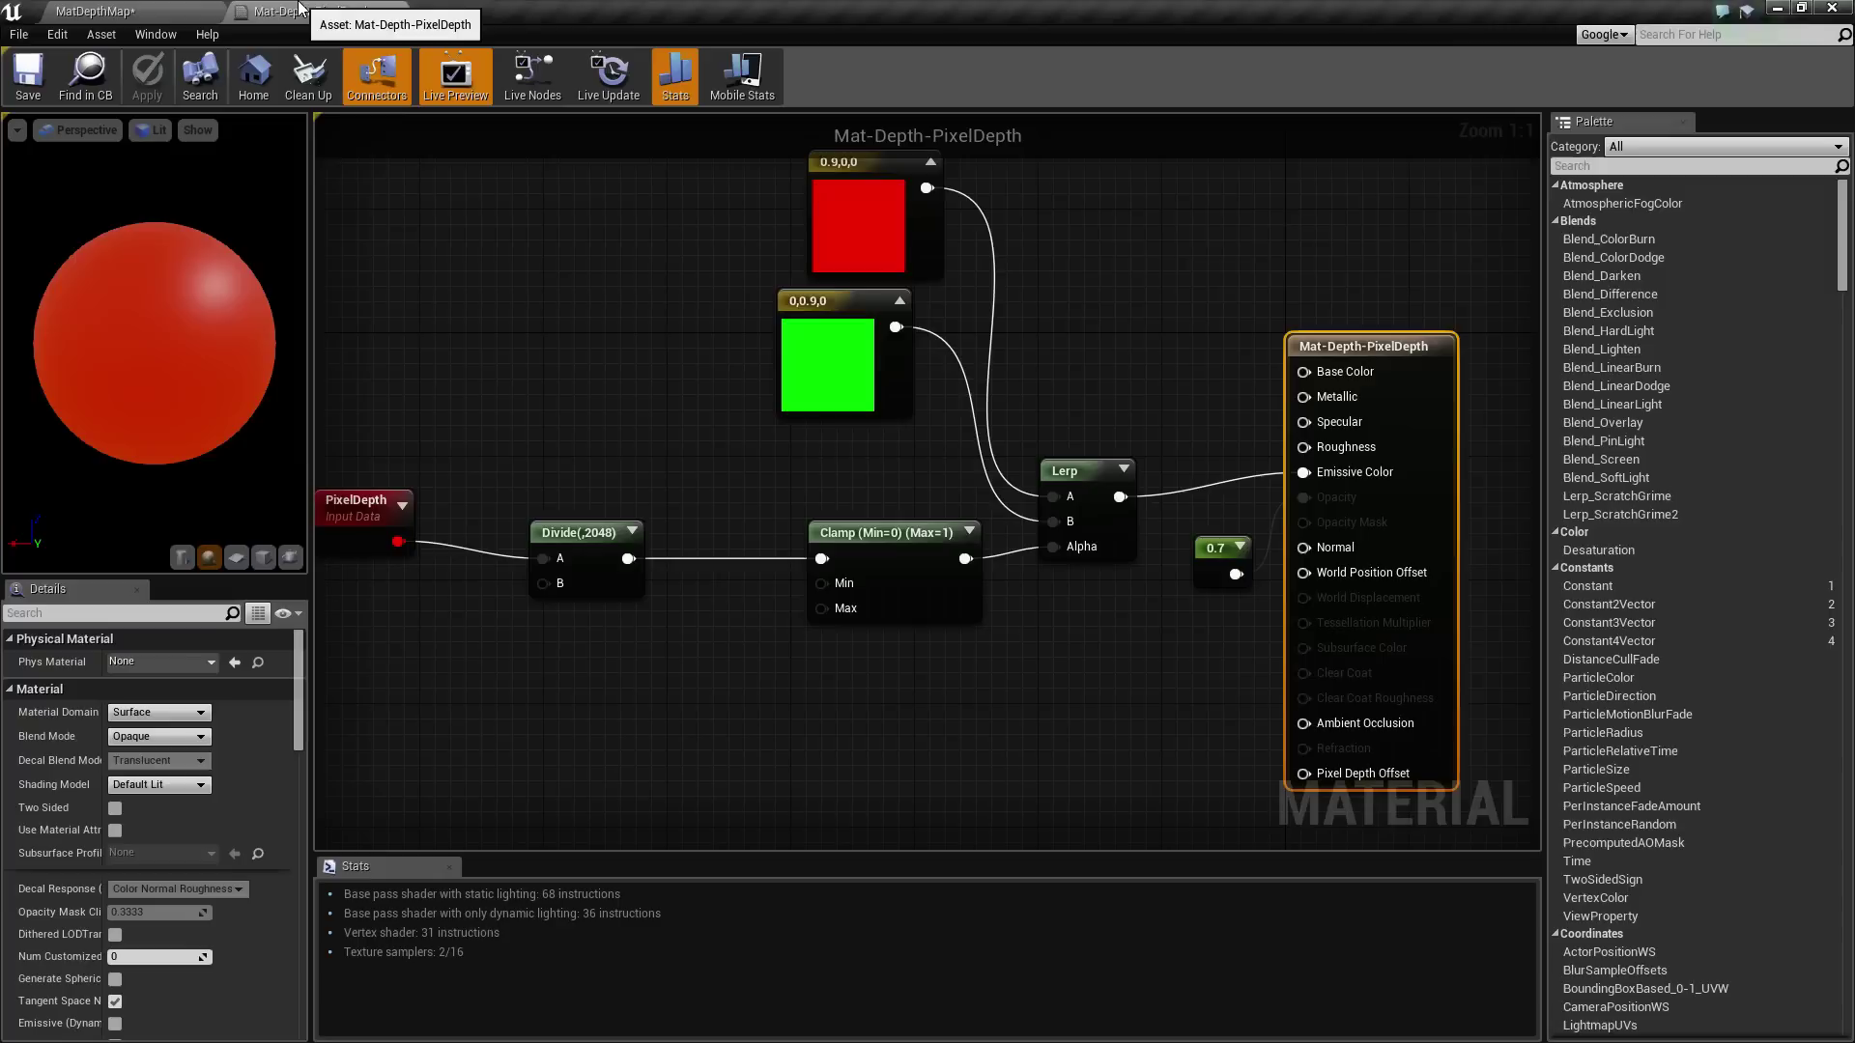
{"action": "right_click_drag", "start_coordinate": [655, 471], "coordinate": [1027, 469]}
{"action": "left_click", "coordinate": [696, 499]}
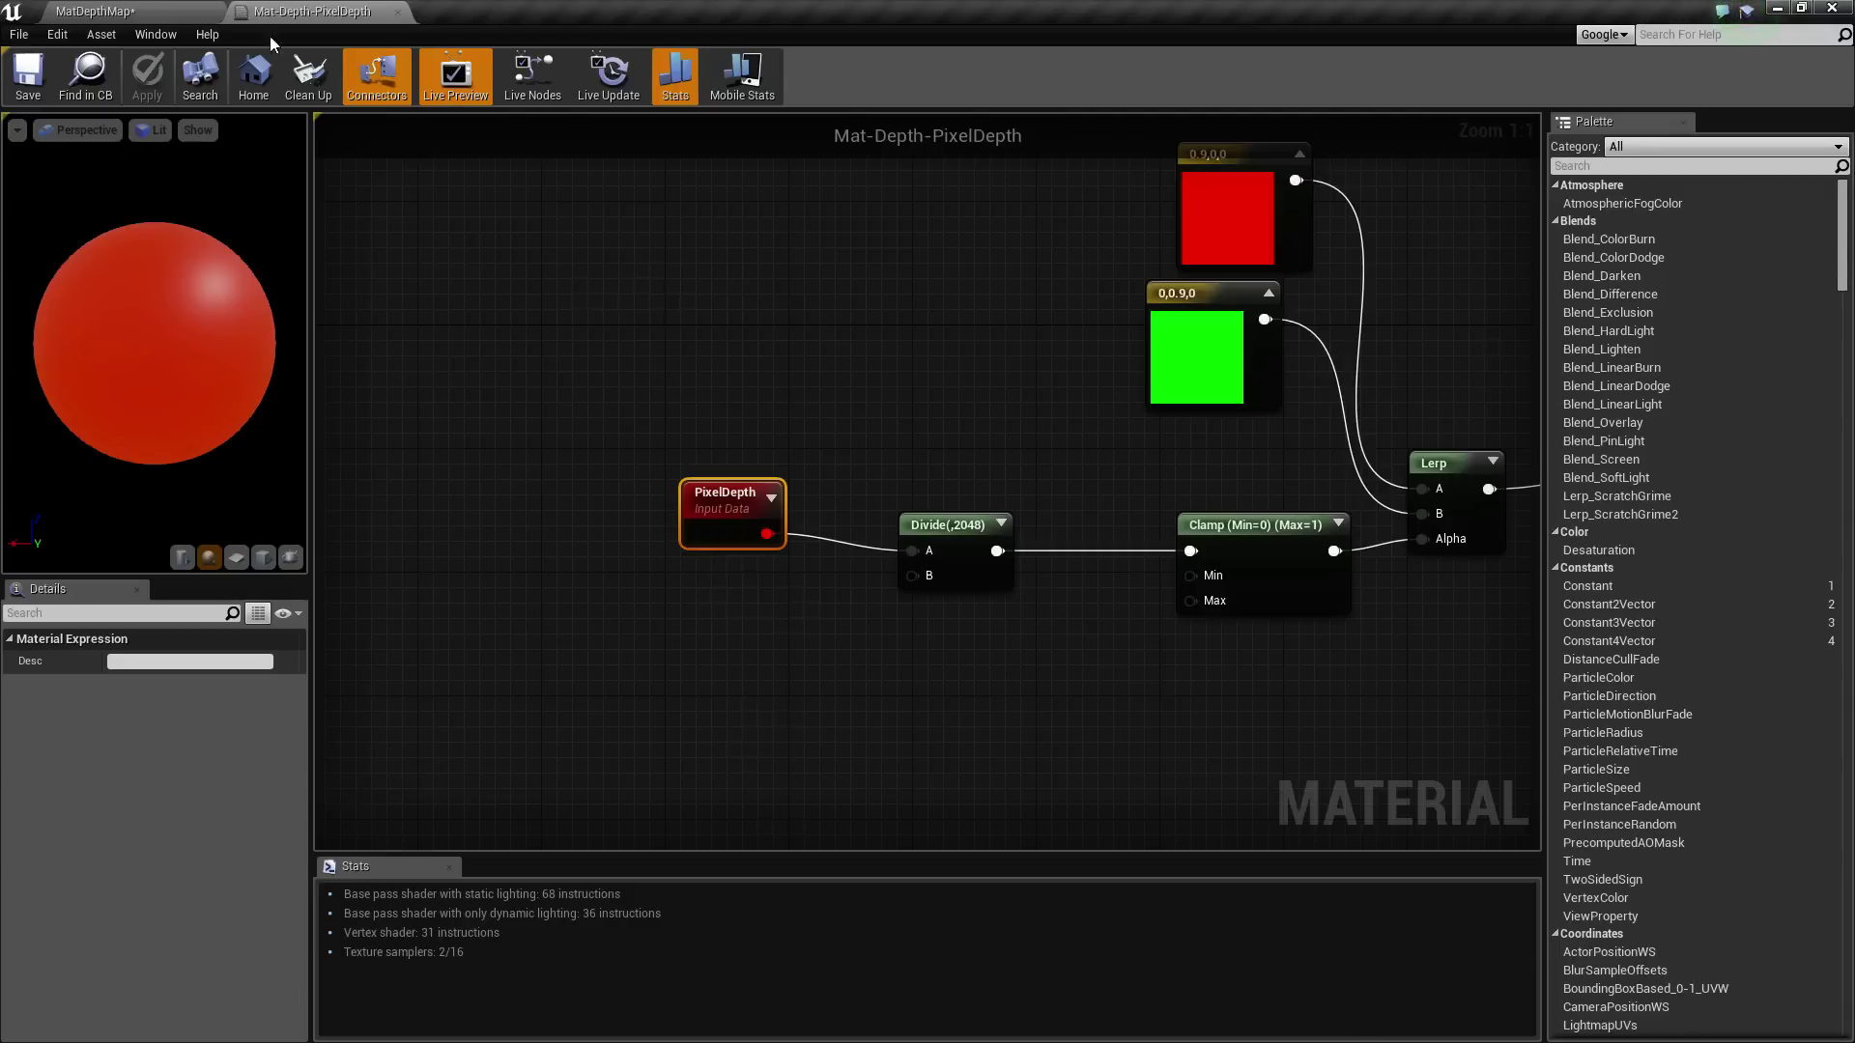
{"action": "left_click", "coordinate": [141, 10]}
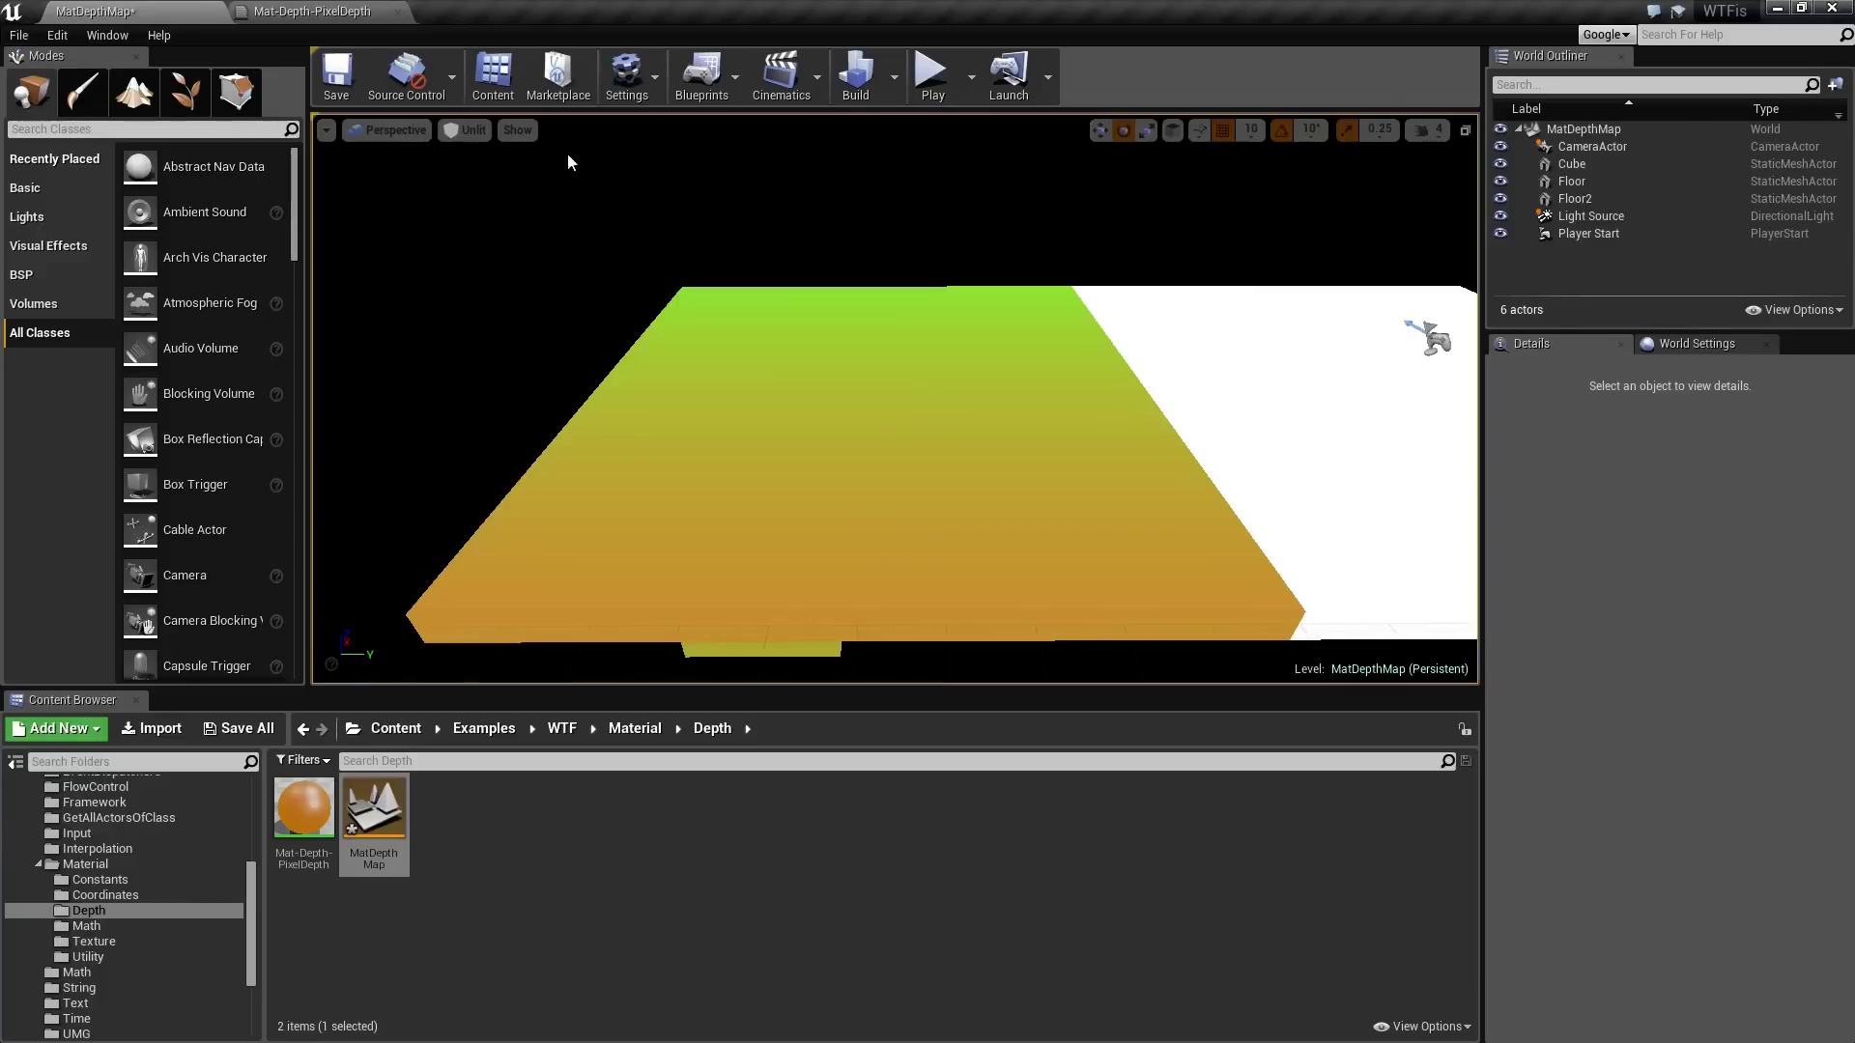
{"action": "left_click", "coordinate": [319, 11]}
{"action": "right_click_drag", "start_coordinate": [953, 423], "coordinate": [691, 525]}
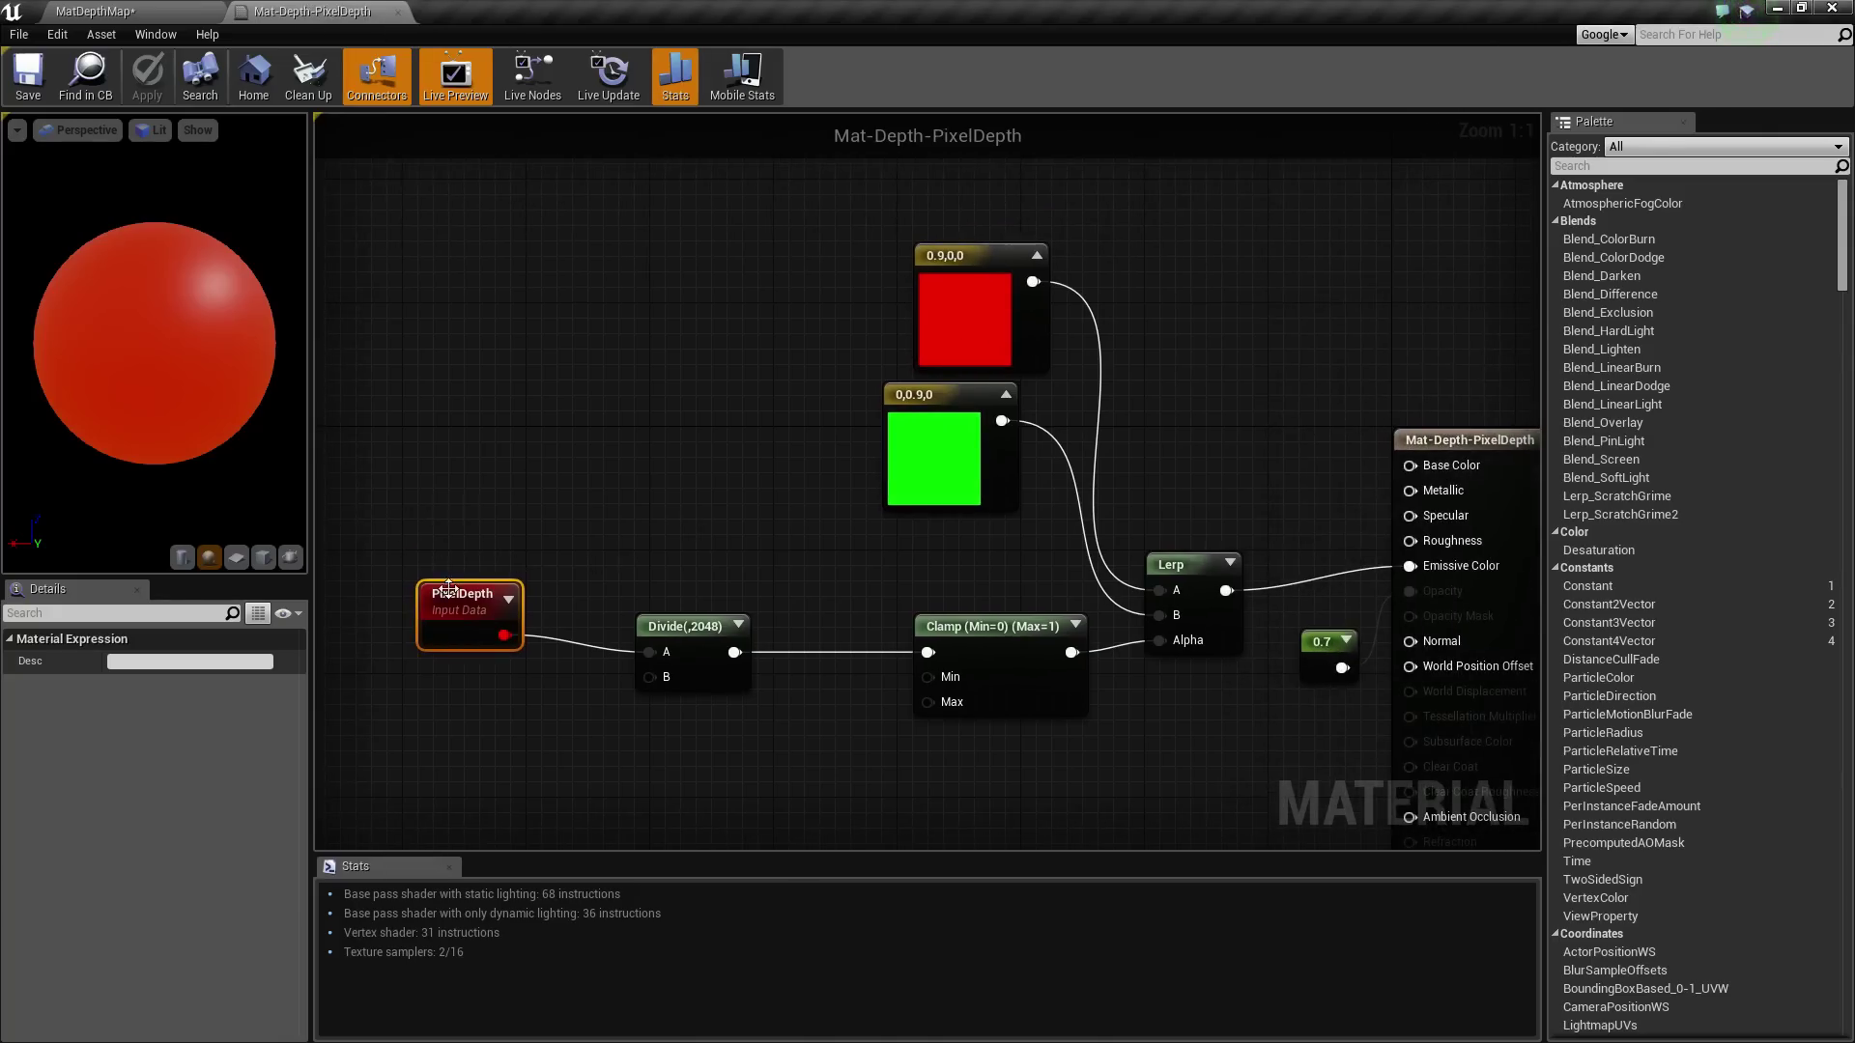
Step: Reposition the PixelDepth and Divide nodes nearer the Clamp node, and apply and save the material
{"action": "left_click_drag", "start_coordinate": [450, 591], "coordinate": [496, 607]}
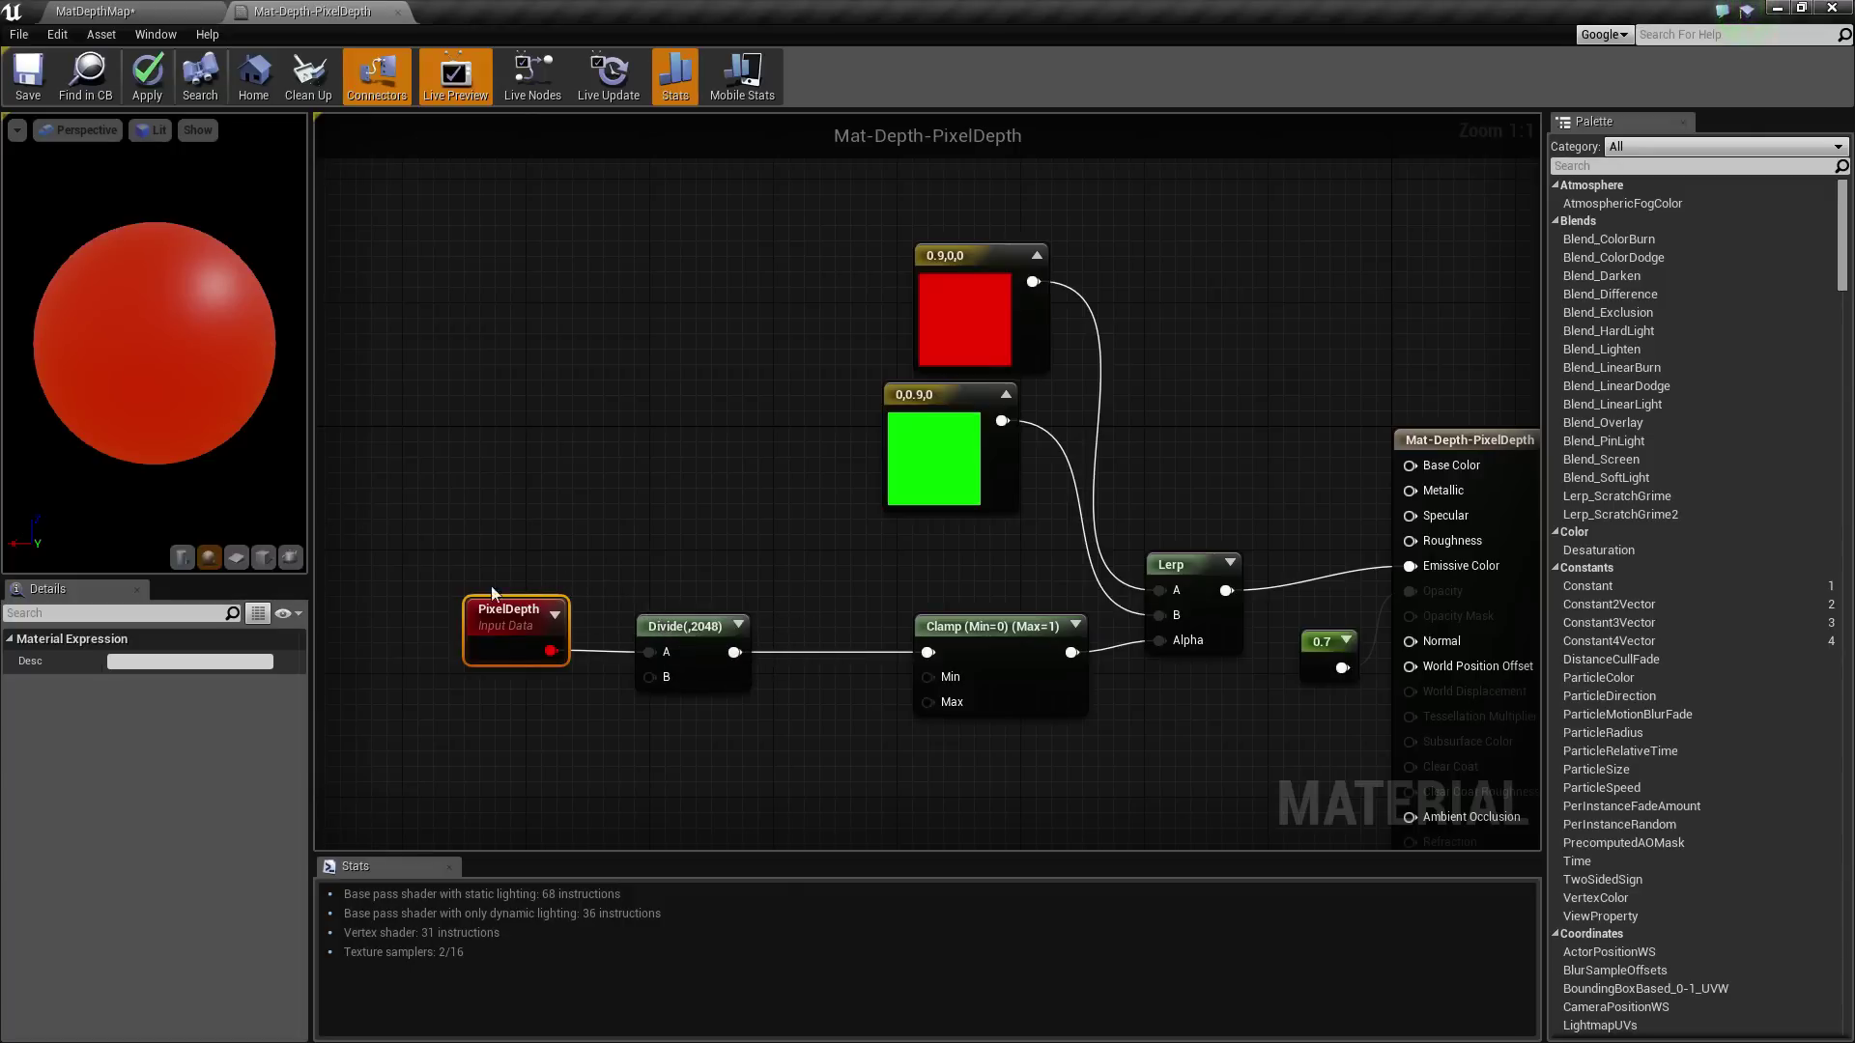
{"action": "left_click_drag", "start_coordinate": [484, 582], "coordinate": [728, 733]}
{"action": "left_click_drag", "start_coordinate": [695, 626], "coordinate": [770, 619]}
{"action": "right_click_drag", "start_coordinate": [754, 562], "coordinate": [597, 580]}
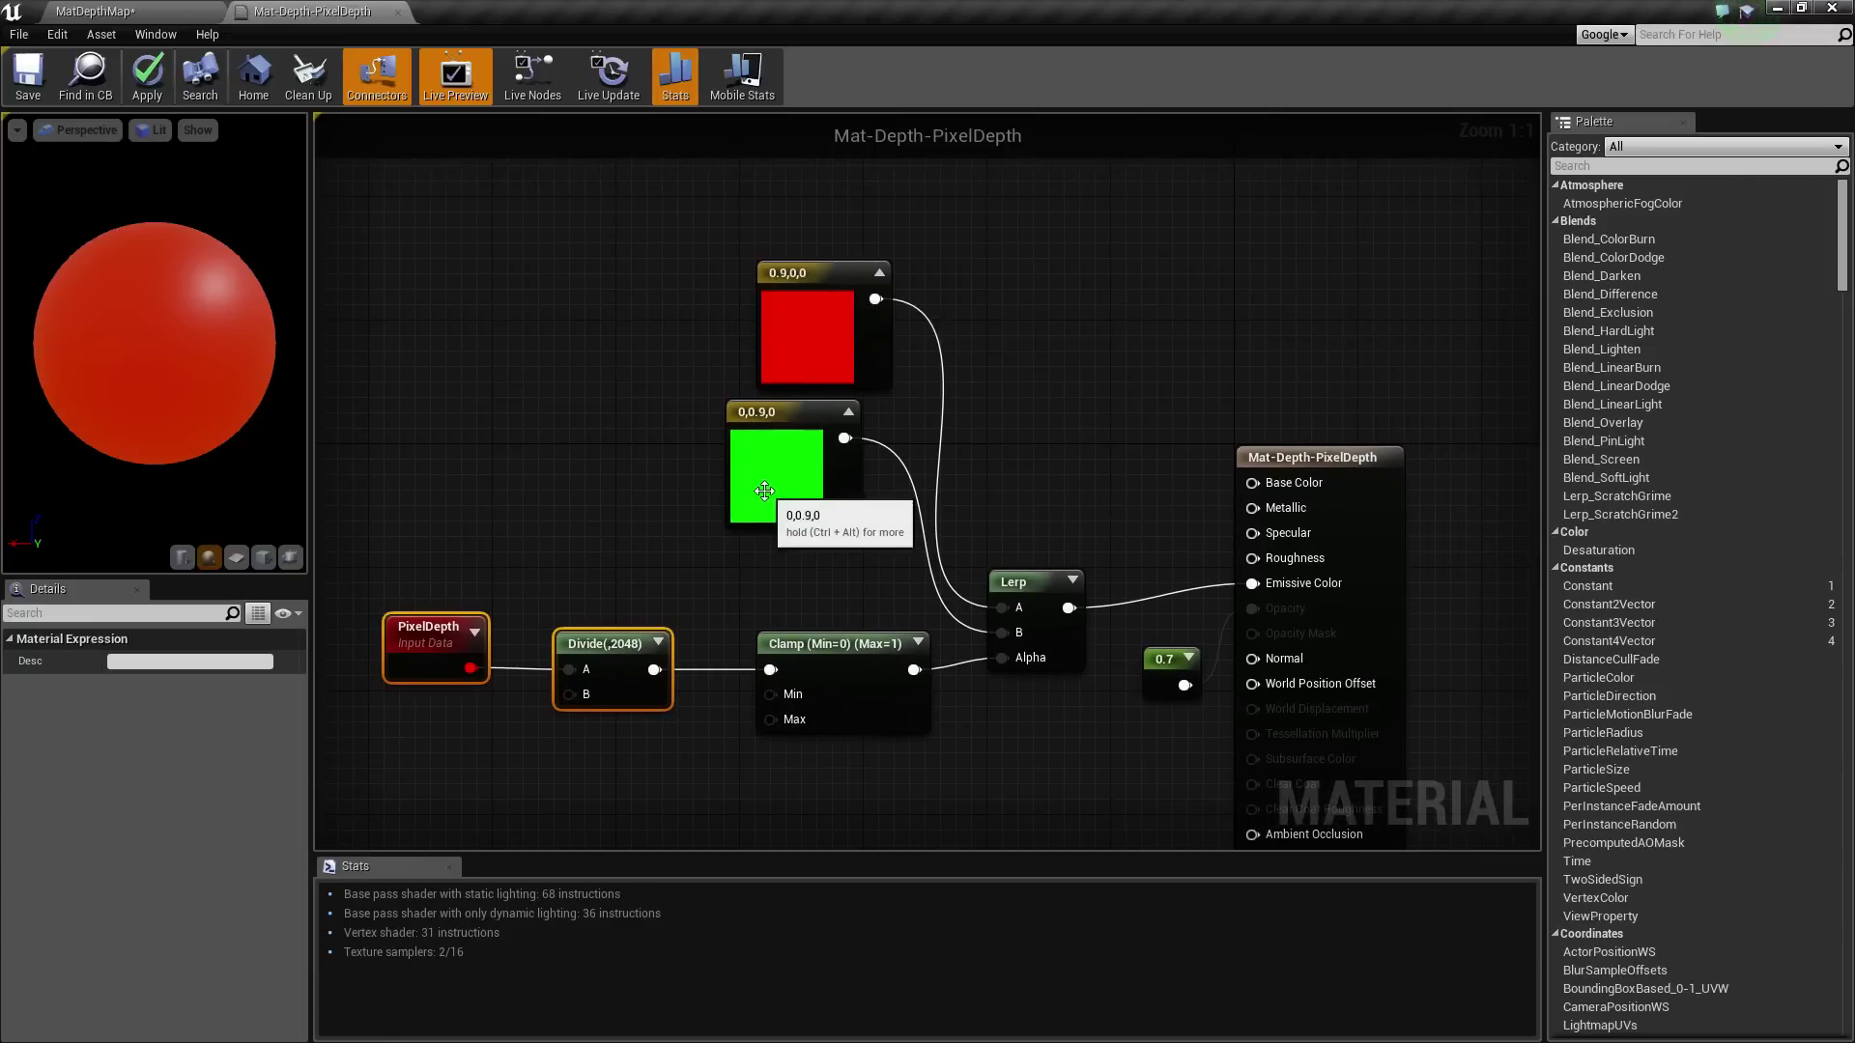
{"action": "left_click", "coordinate": [147, 78]}
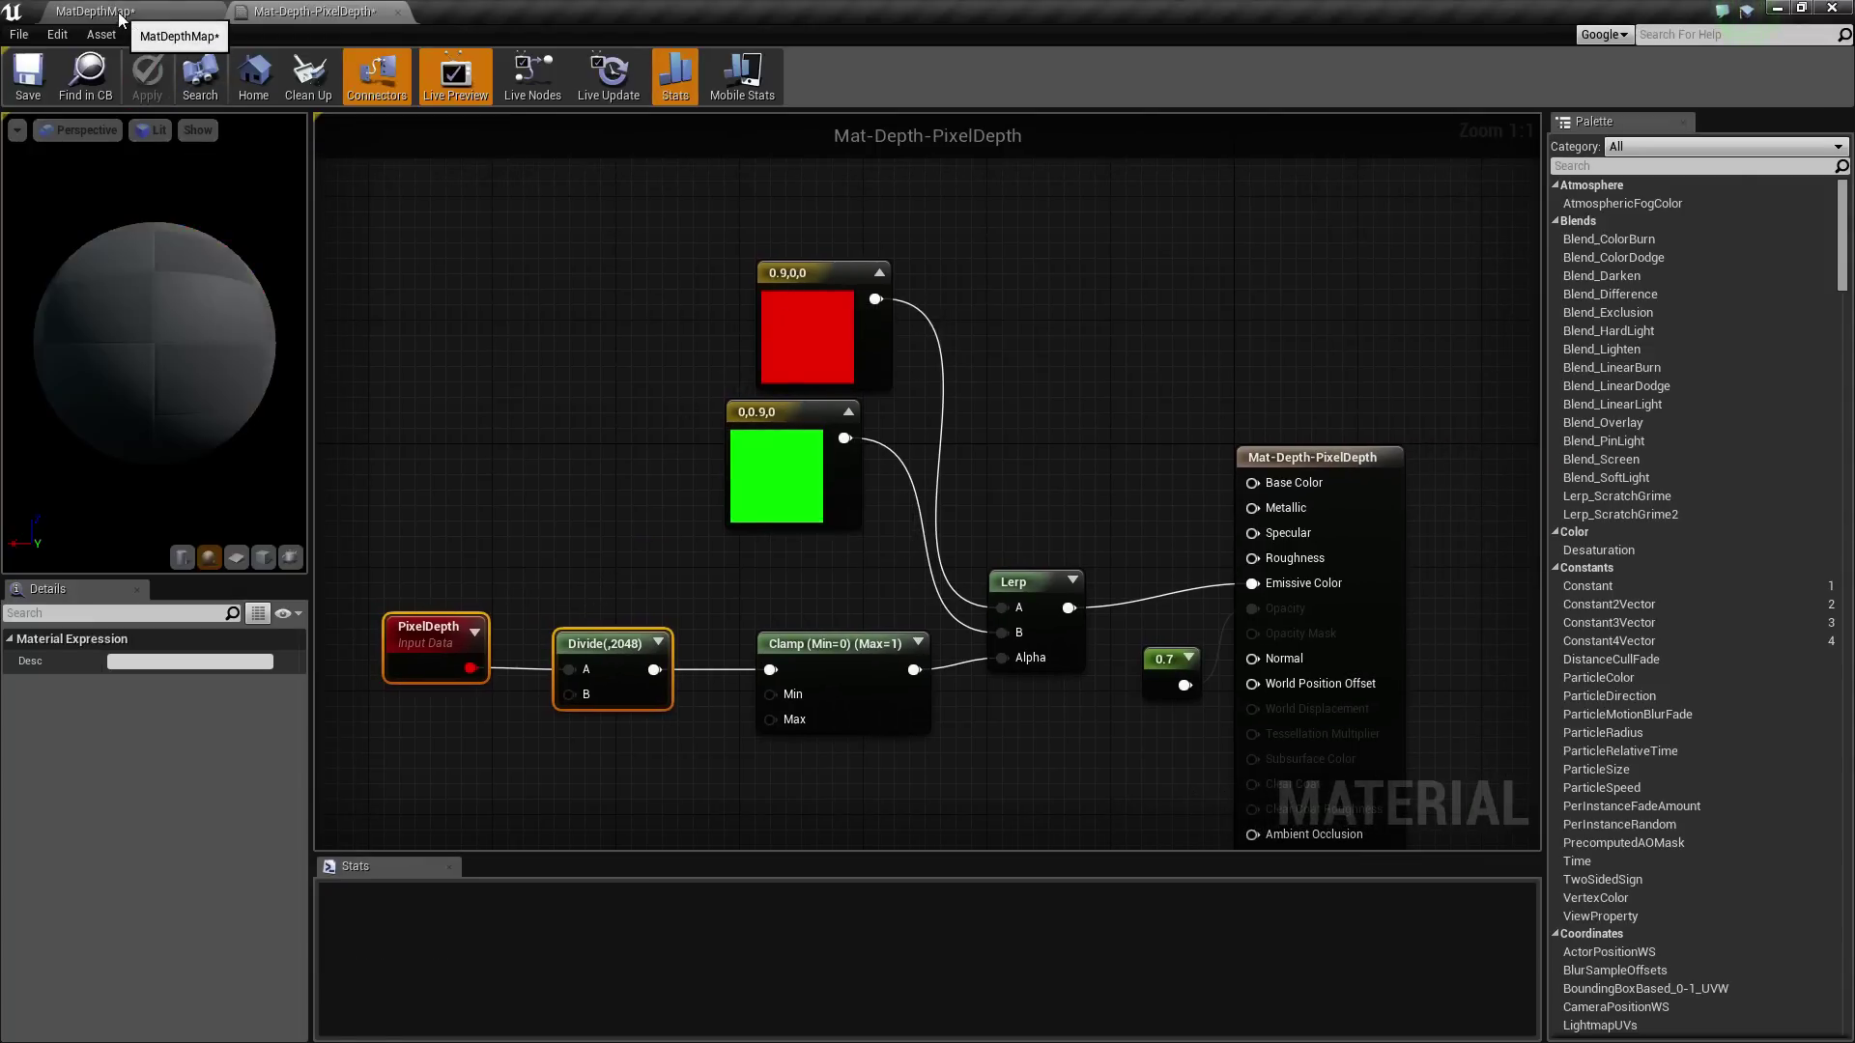
{"action": "left_click", "coordinate": [35, 77]}
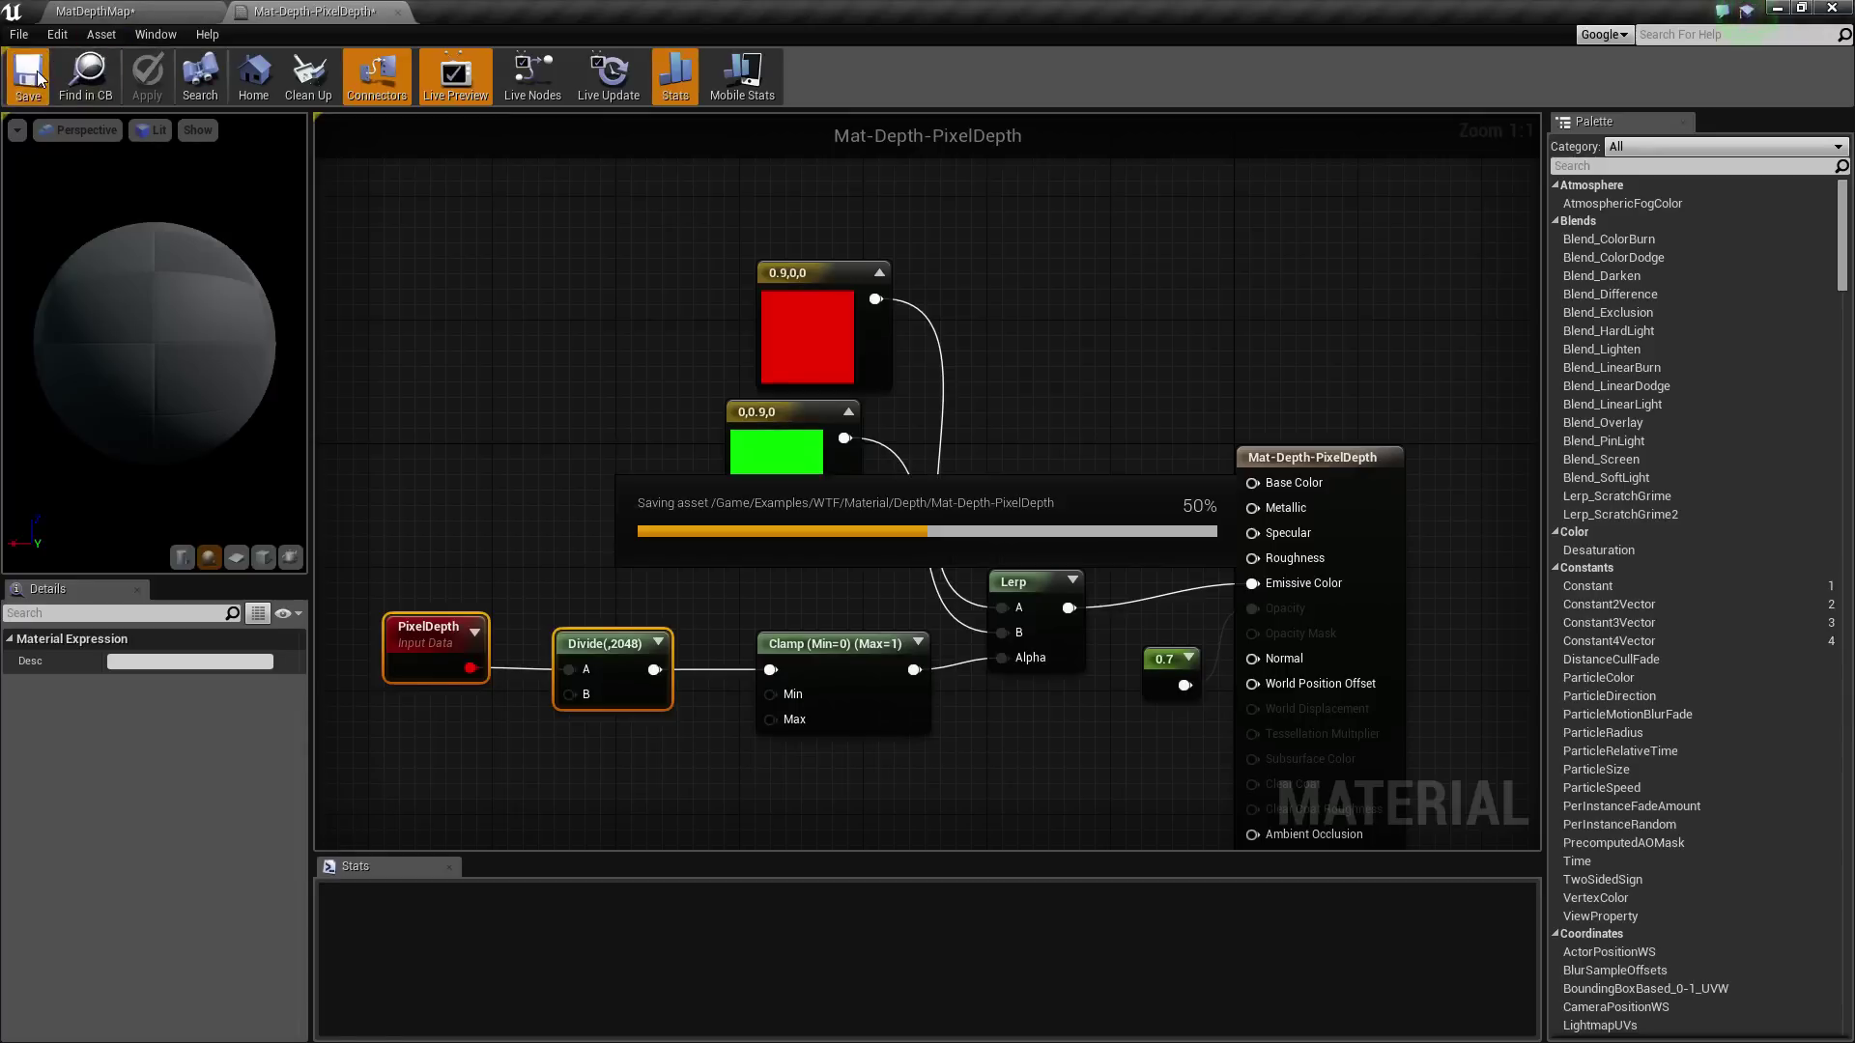
Step: Examine the red-green depth gradient on the MatDepthMap floor from near, far and angled viewpoints
{"action": "left_click", "coordinate": [122, 13]}
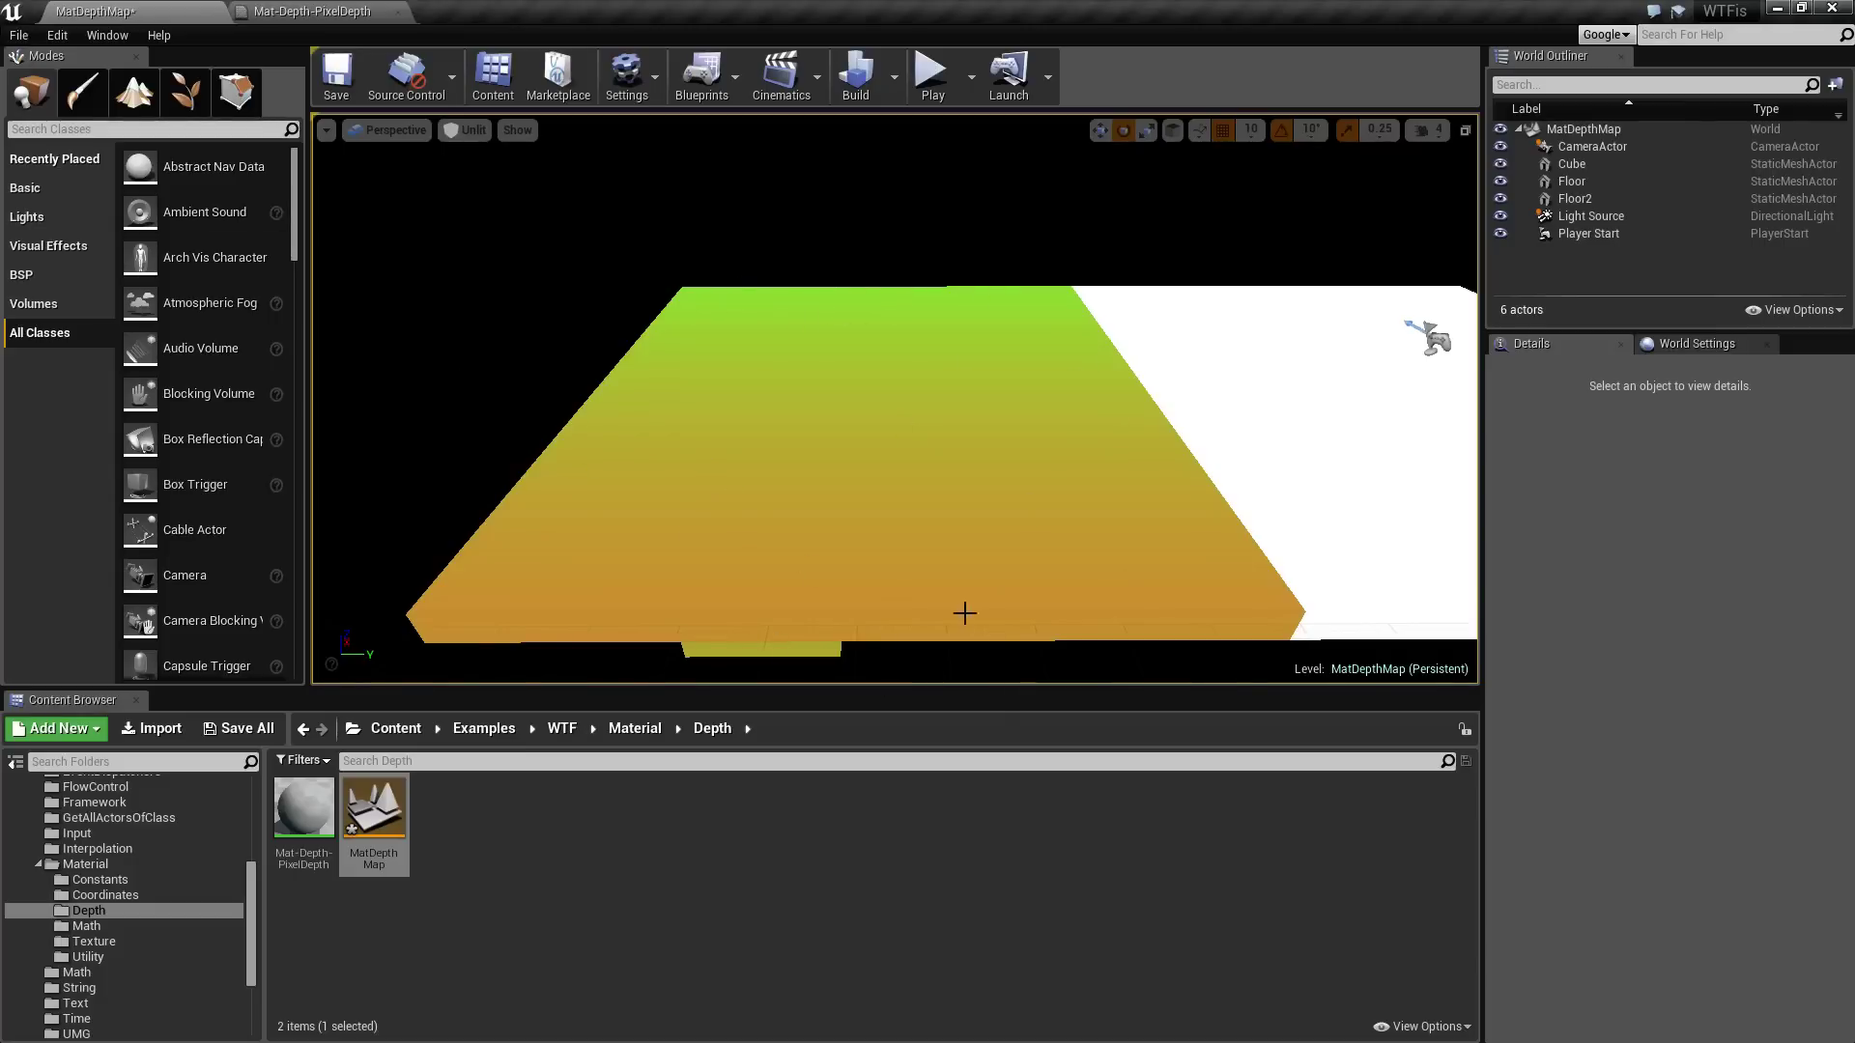
{"action": "right_click_drag", "start_coordinate": [1033, 560], "coordinate": [998, 426]}
{"action": "scroll", "coordinate": [998, 426], "scroll_direction": "up", "scroll_amount": 3}
{"action": "scroll", "coordinate": [998, 426], "scroll_direction": "down", "scroll_amount": 3}
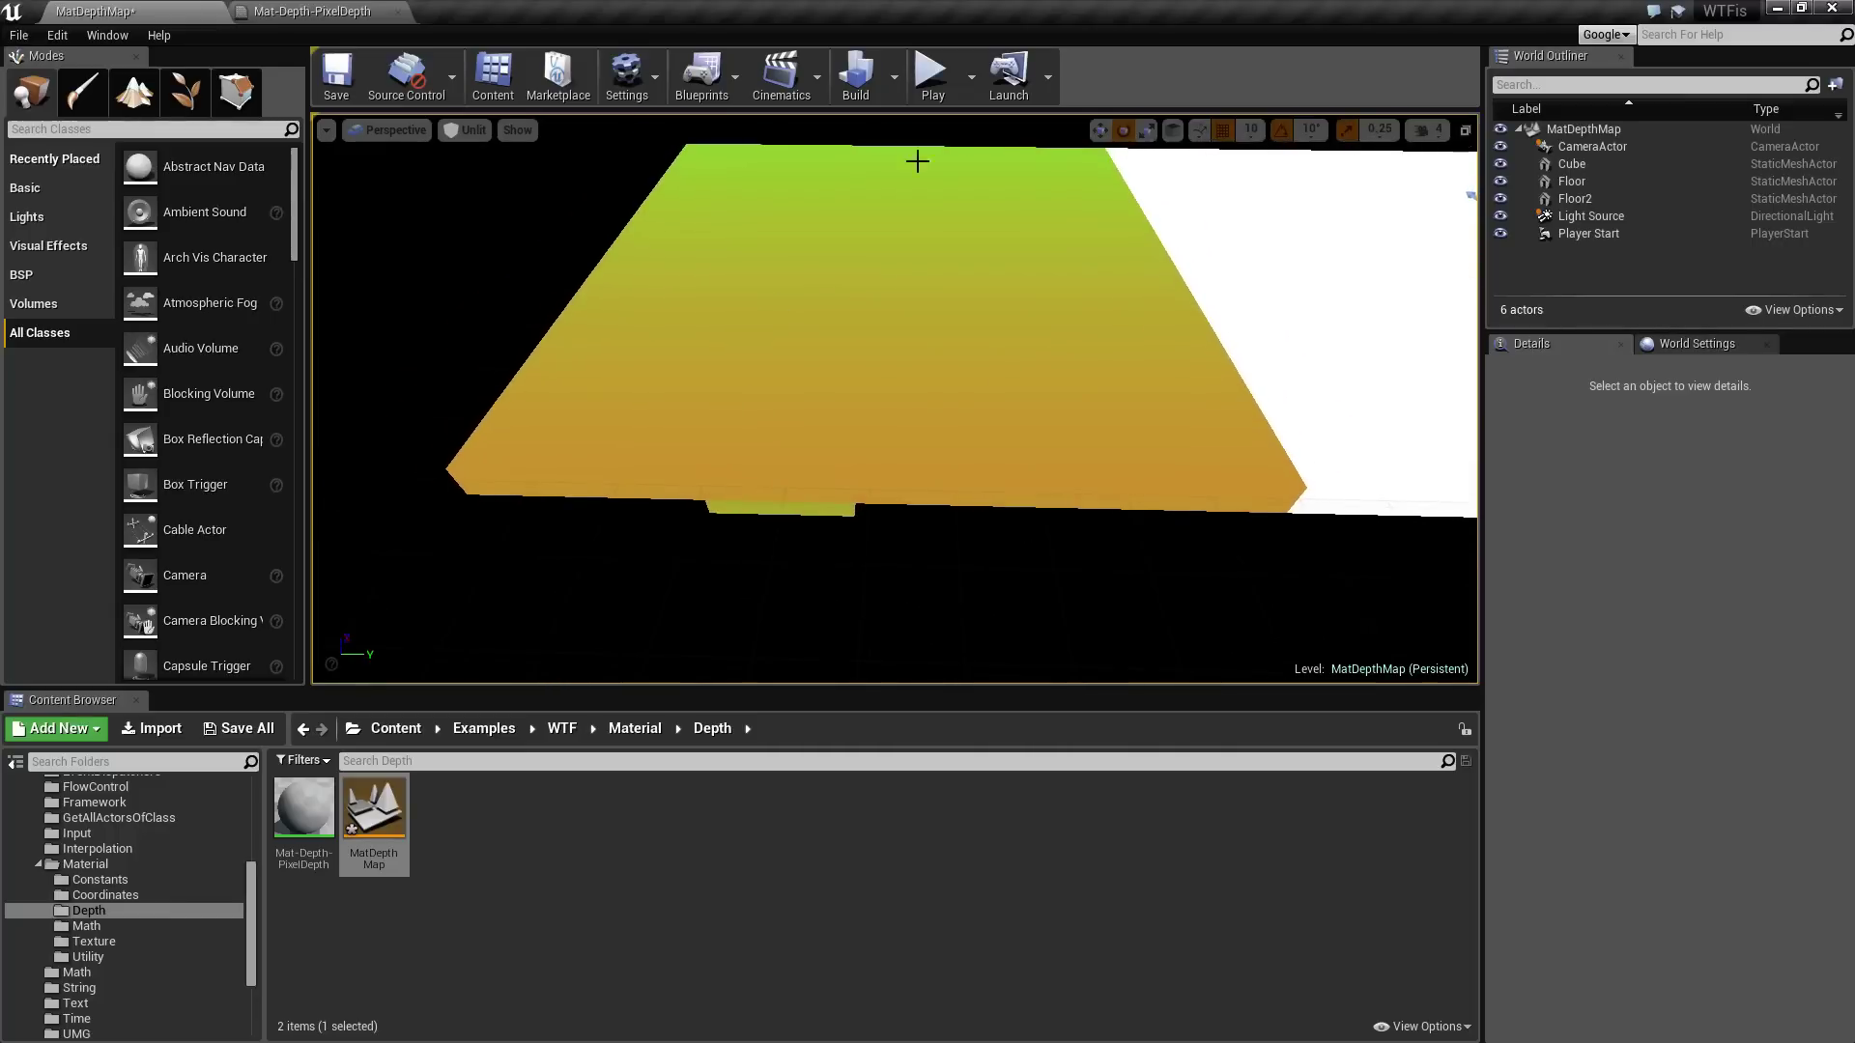
{"action": "right_click_drag", "start_coordinate": [911, 460], "coordinate": [911, 474]}
{"action": "key", "text": "w"}
{"action": "key", "text": "w"}
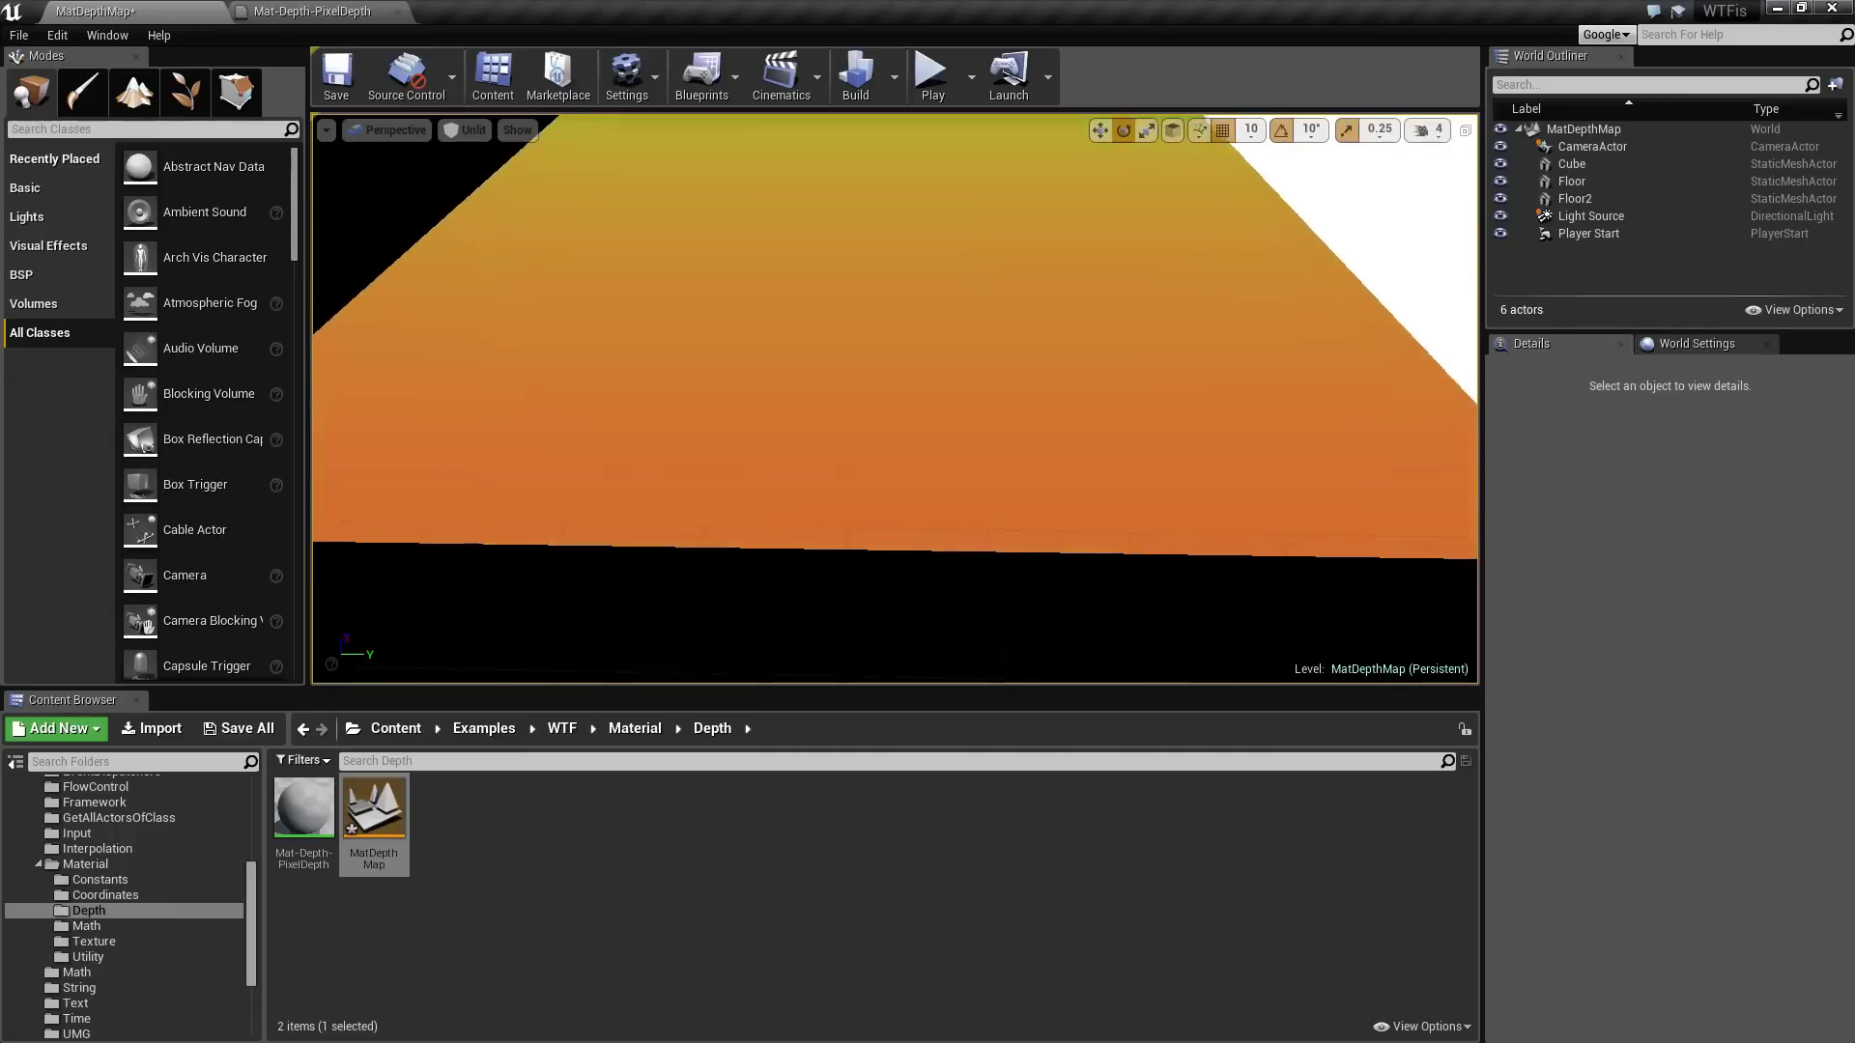
{"action": "key", "text": "w"}
{"action": "mouse_move", "coordinate": [904, 570]}
{"action": "right_mouse_down"}
{"action": "mouse_move", "coordinate": [903, 662]}
{"action": "mouse_move", "coordinate": [902, 570]}
{"action": "right_mouse_up"}
{"action": "right_click_drag", "start_coordinate": [684, 366], "coordinate": [684, 366]}
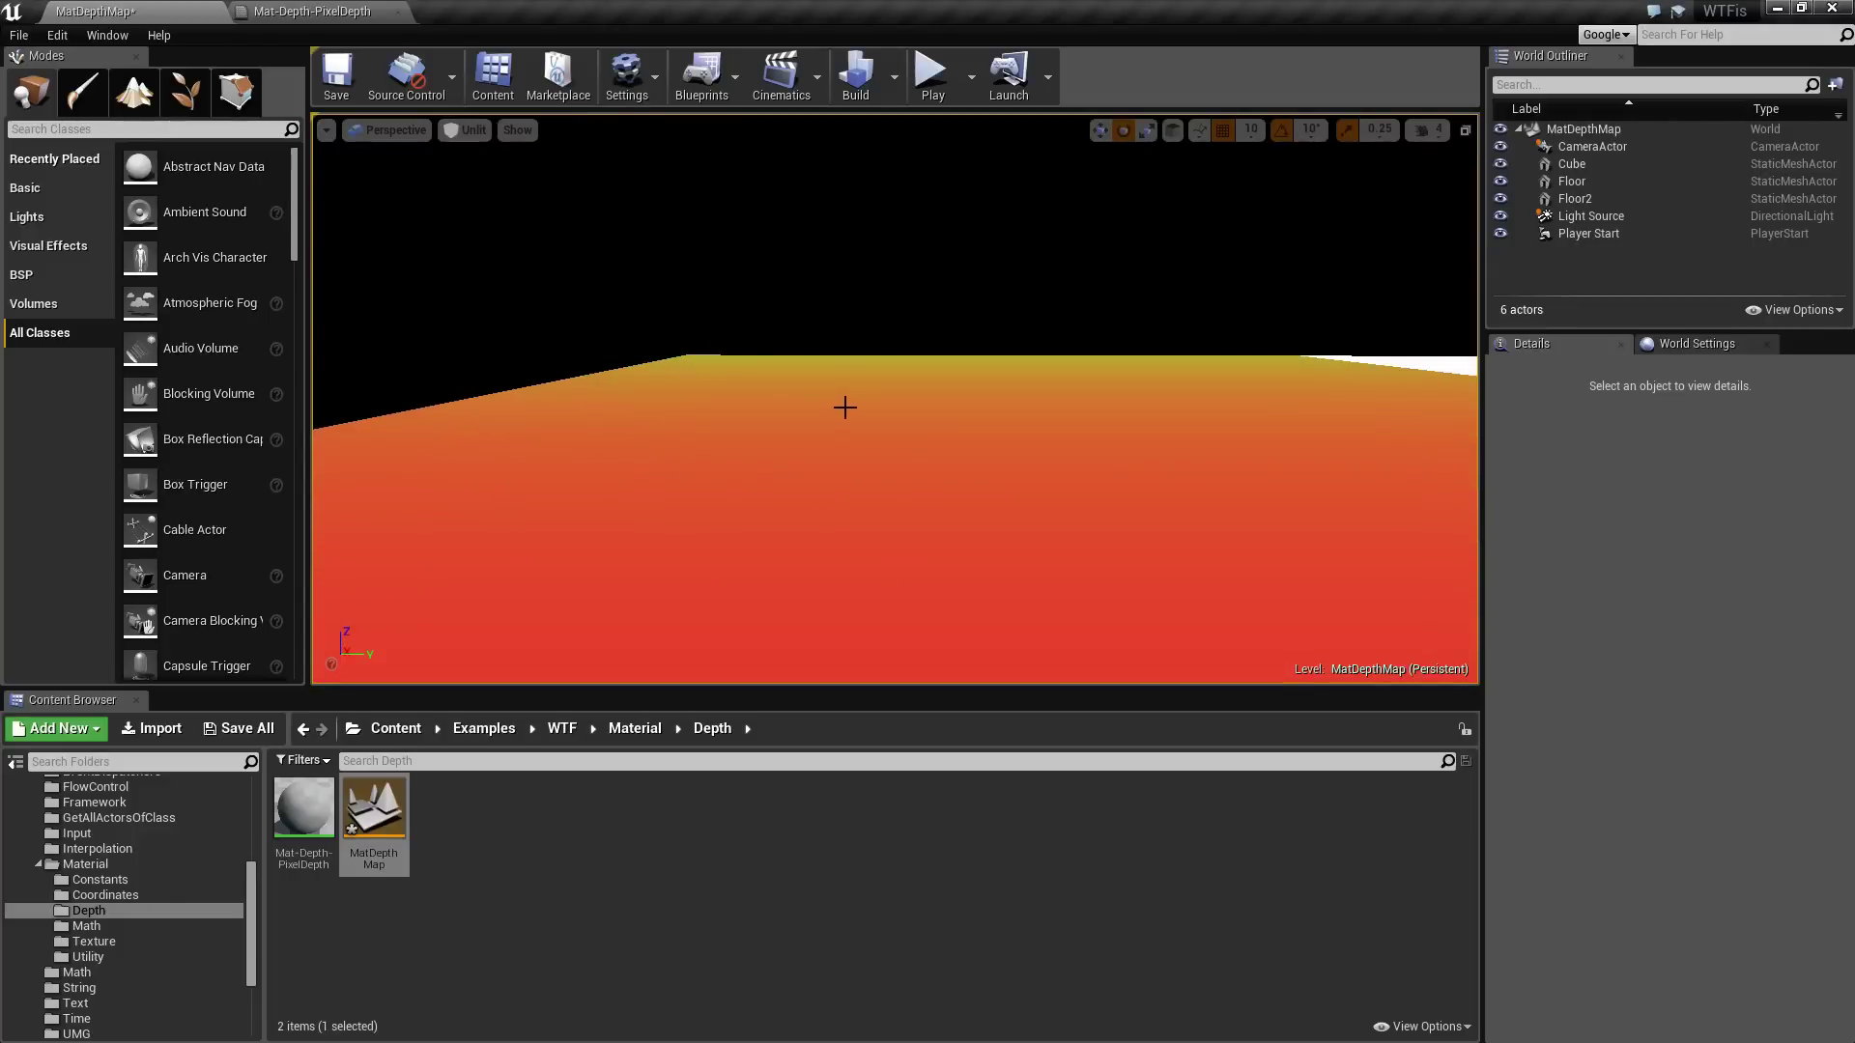
{"action": "key", "text": "s"}
{"action": "right_click_drag", "start_coordinate": [863, 442], "coordinate": [758, 417]}
{"action": "key", "text": "w"}
{"action": "key", "text": "s"}
{"action": "key", "text": "d"}
{"action": "key", "text": "w"}
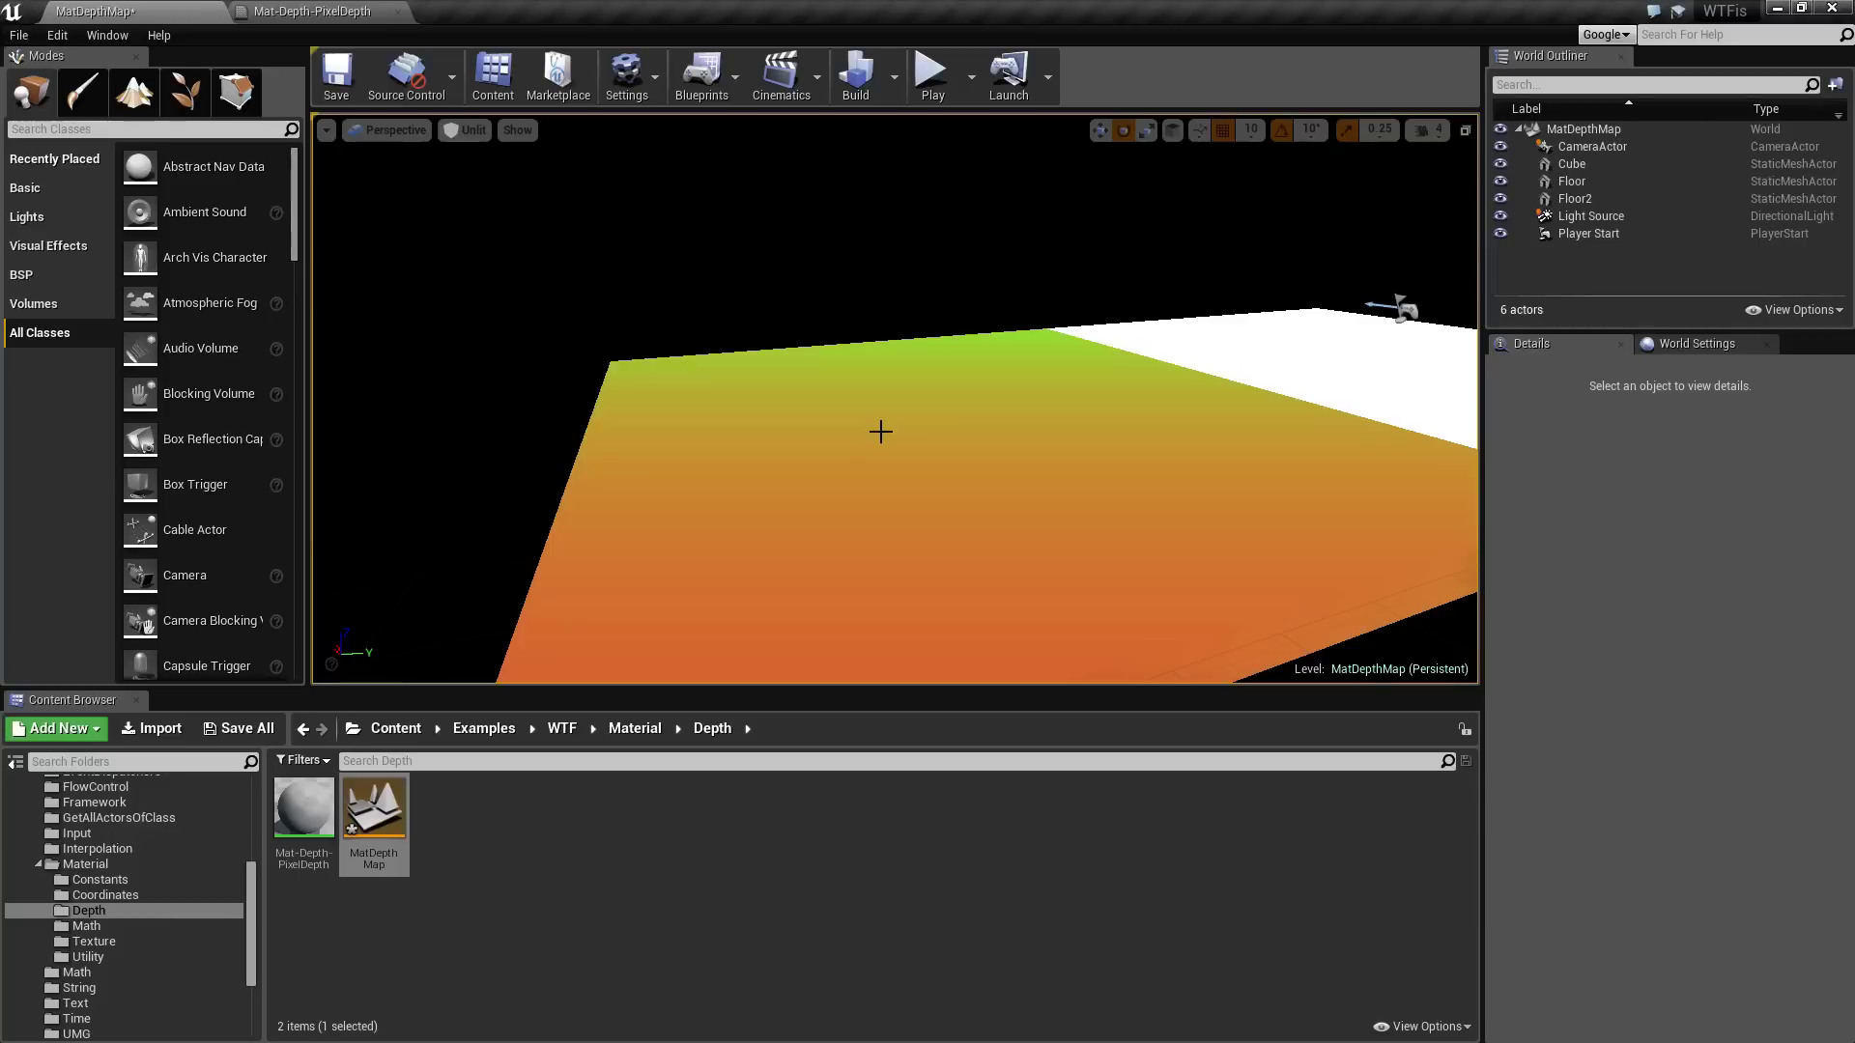
{"action": "right_click_drag", "start_coordinate": [961, 481], "coordinate": [832, 484]}
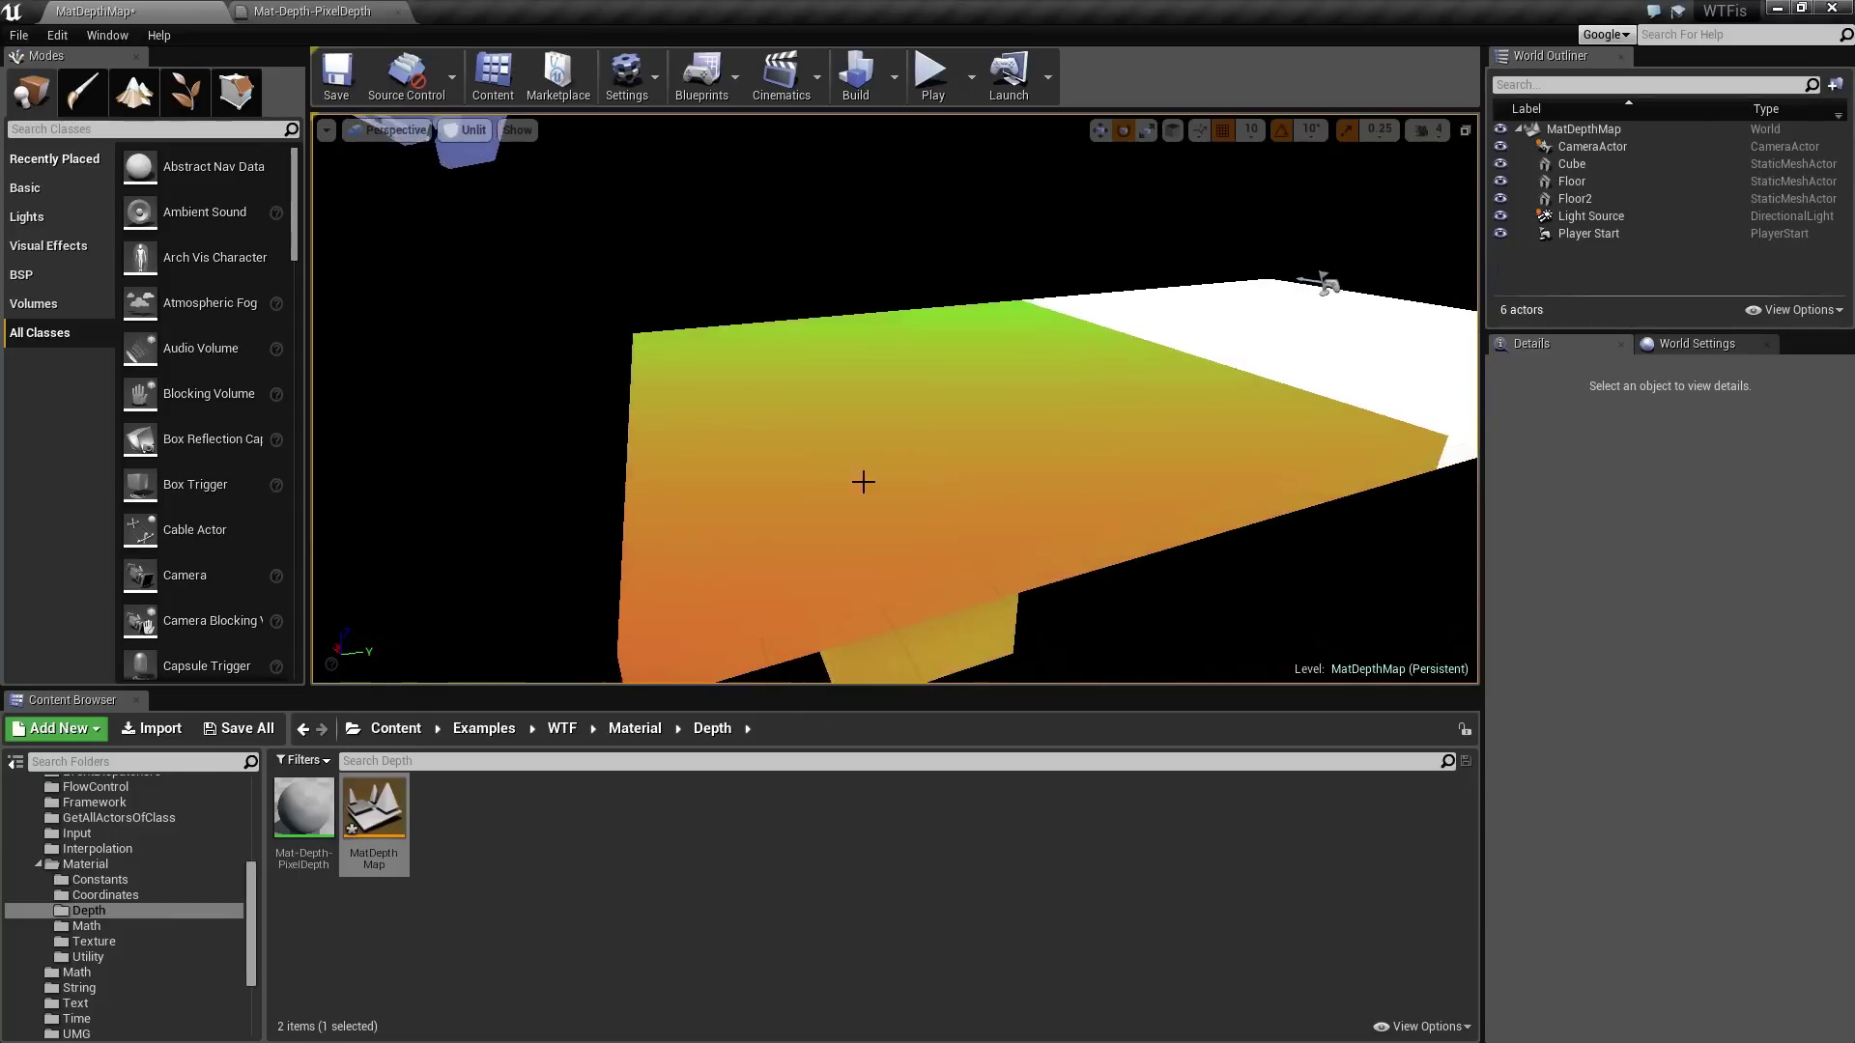
Step: Select the CameraActor and try rotating it to compare the depth colours in its preview
{"action": "left_click", "coordinate": [467, 157]}
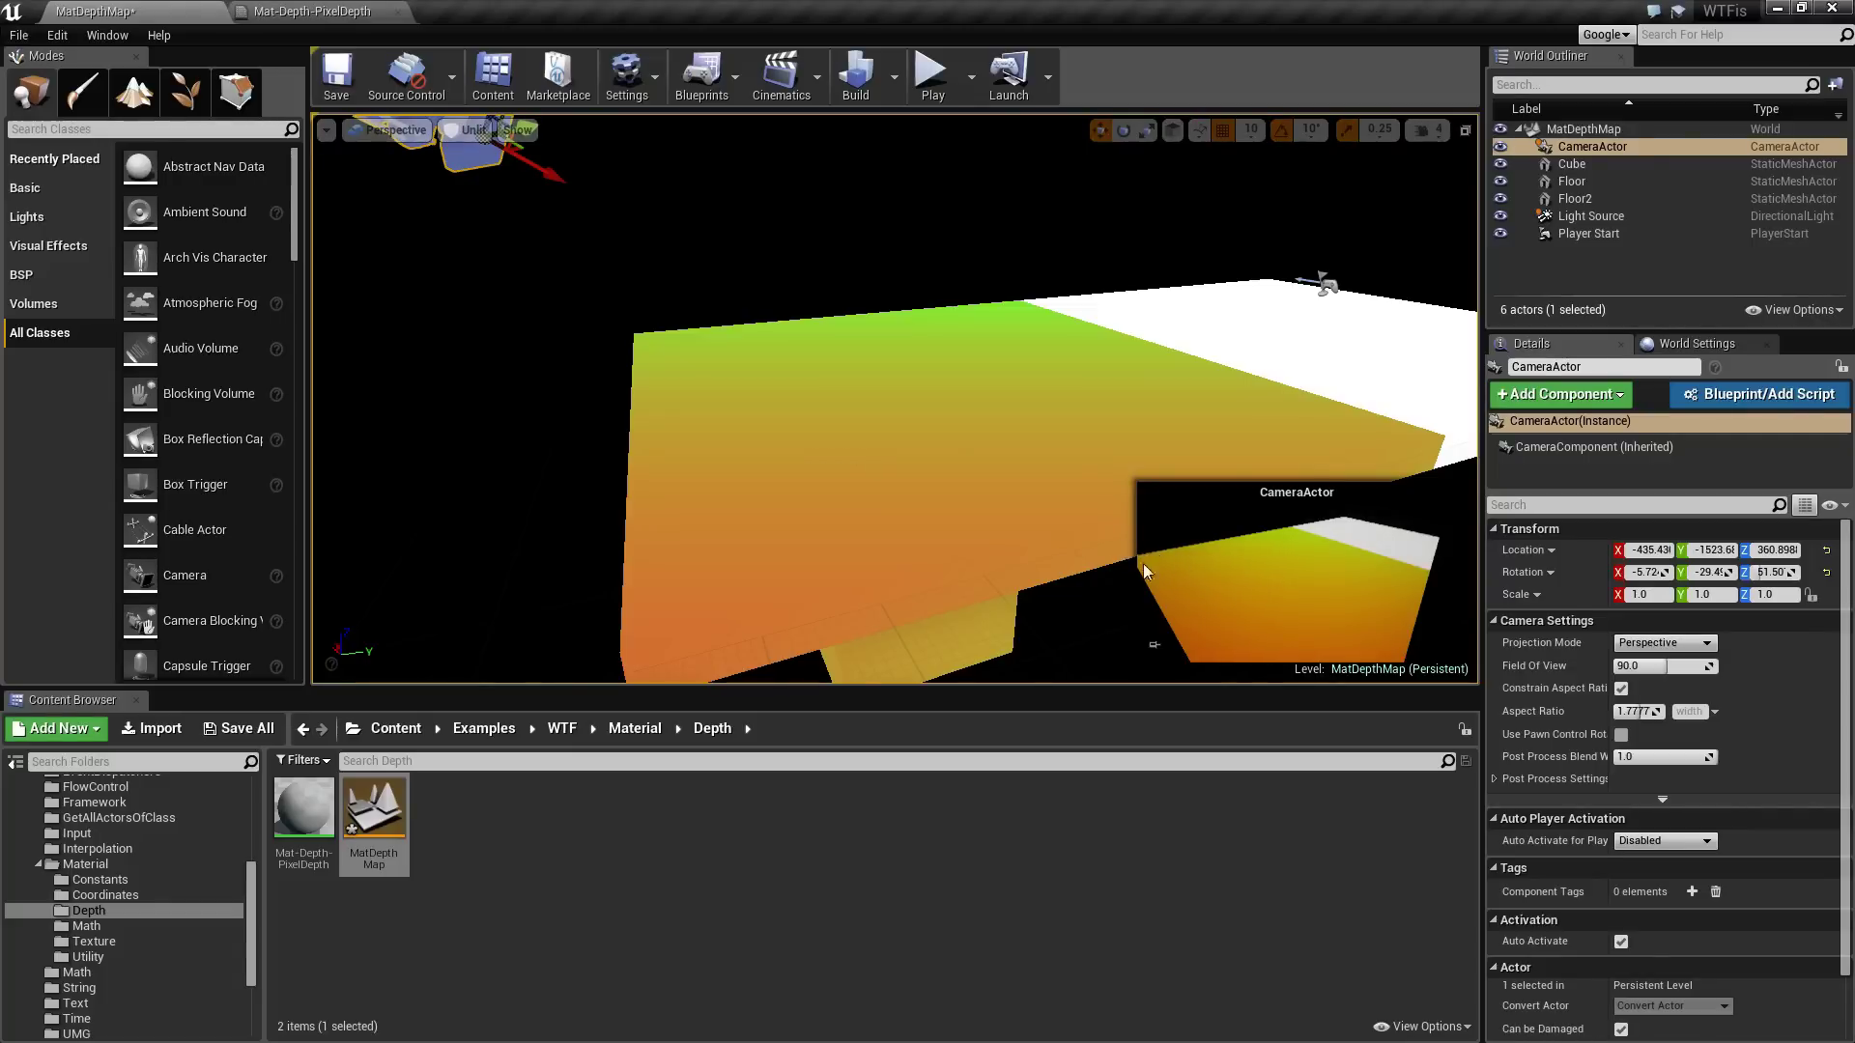
{"action": "right_click_drag", "start_coordinate": [696, 364], "coordinate": [713, 357]}
{"action": "key", "text": "e"}
{"action": "left_click_drag", "start_coordinate": [705, 323], "coordinate": [779, 419]}
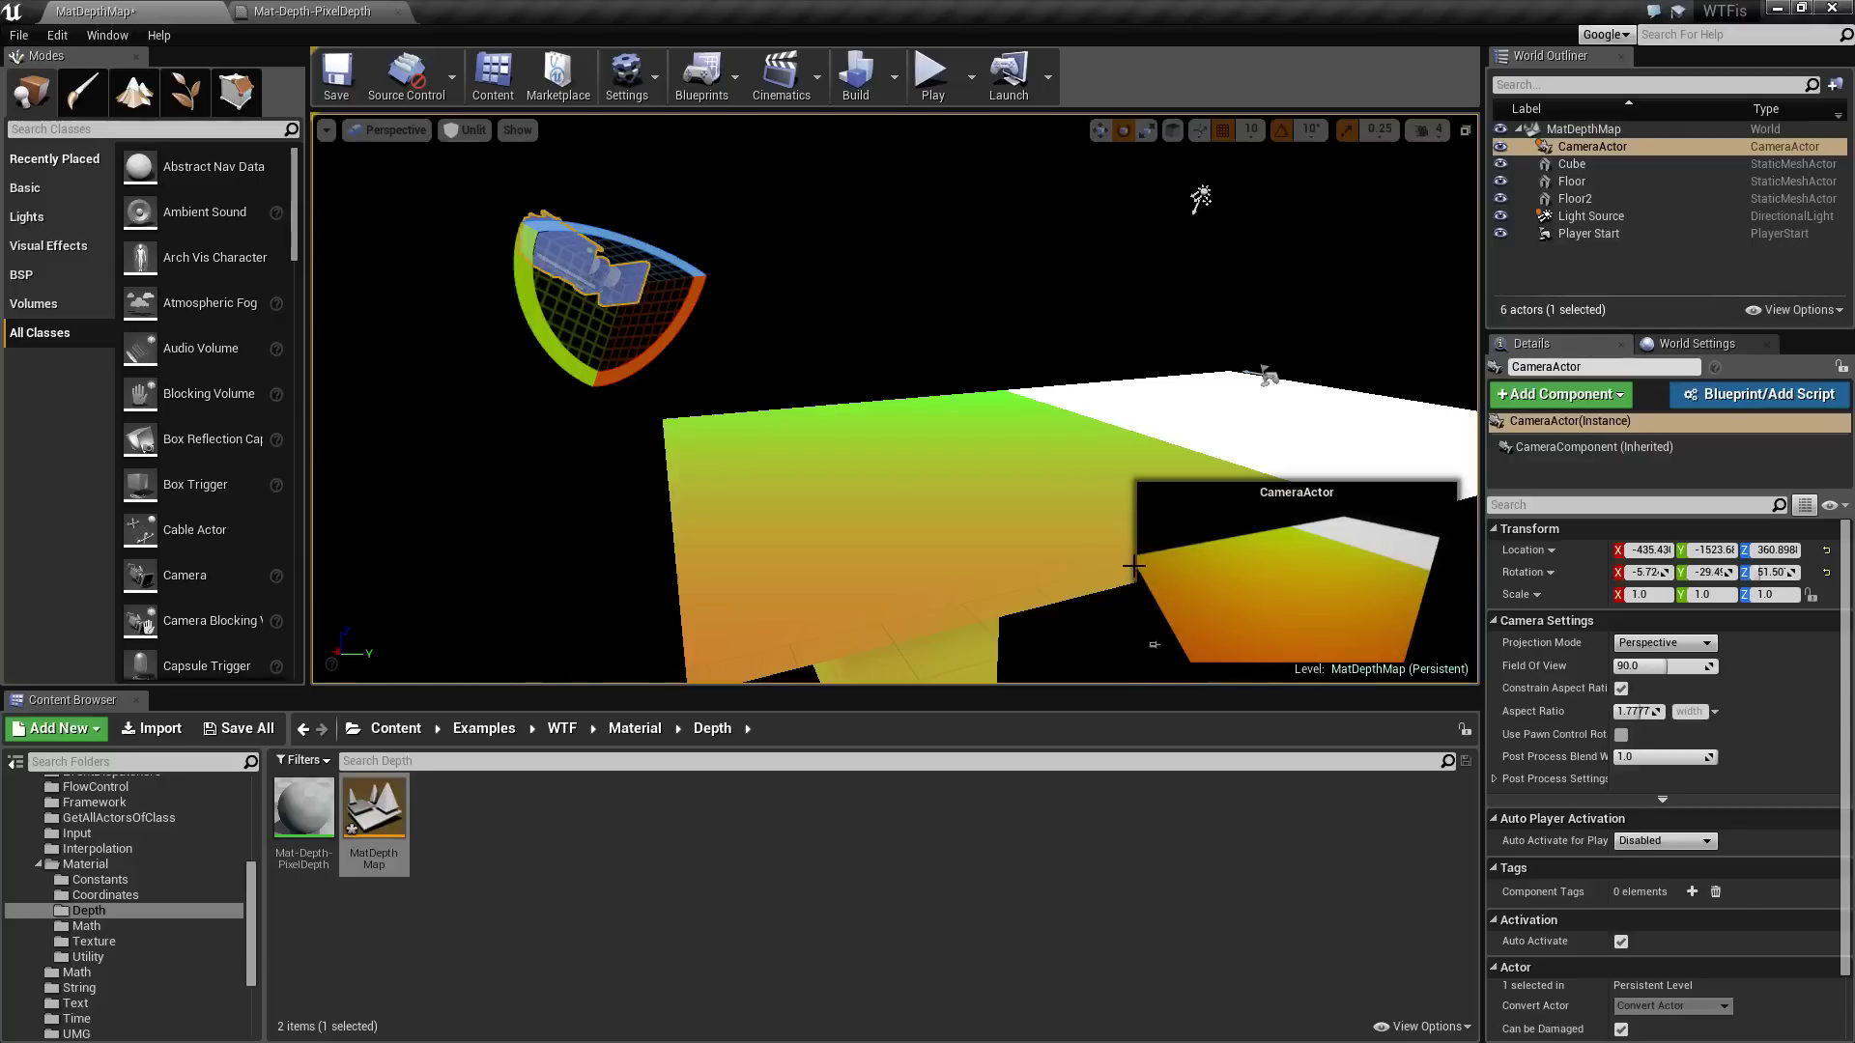
{"action": "mouse_move", "coordinate": [640, 249]}
{"action": "left_mouse_down"}
{"action": "mouse_move", "coordinate": [681, 256]}
{"action": "mouse_move", "coordinate": [585, 266]}
{"action": "mouse_move", "coordinate": [686, 254]}
{"action": "mouse_move", "coordinate": [644, 256]}
{"action": "left_mouse_up"}
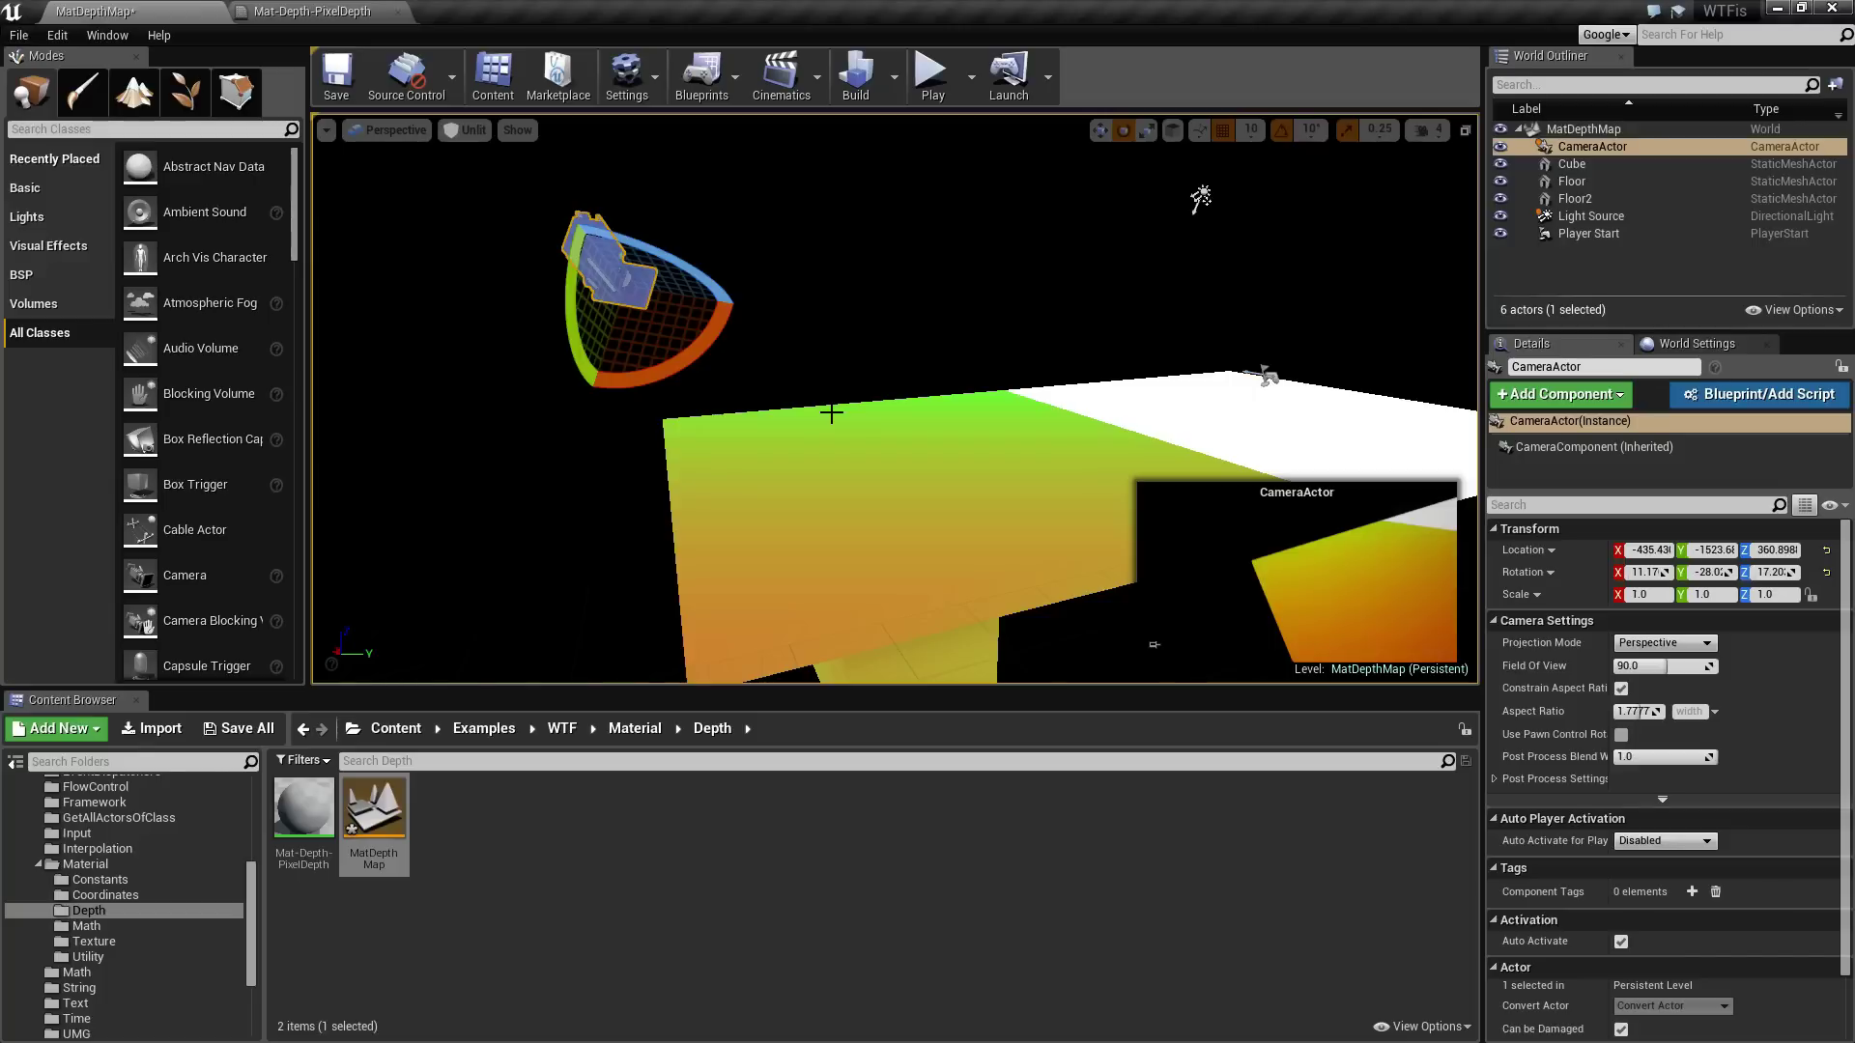
Step: Try rotating the CameraActor again from behind it, restore its original rotation and return to an overview of both floors
{"action": "right_click_drag", "start_coordinate": [856, 427], "coordinate": [845, 429]}
{"action": "key", "text": "w"}
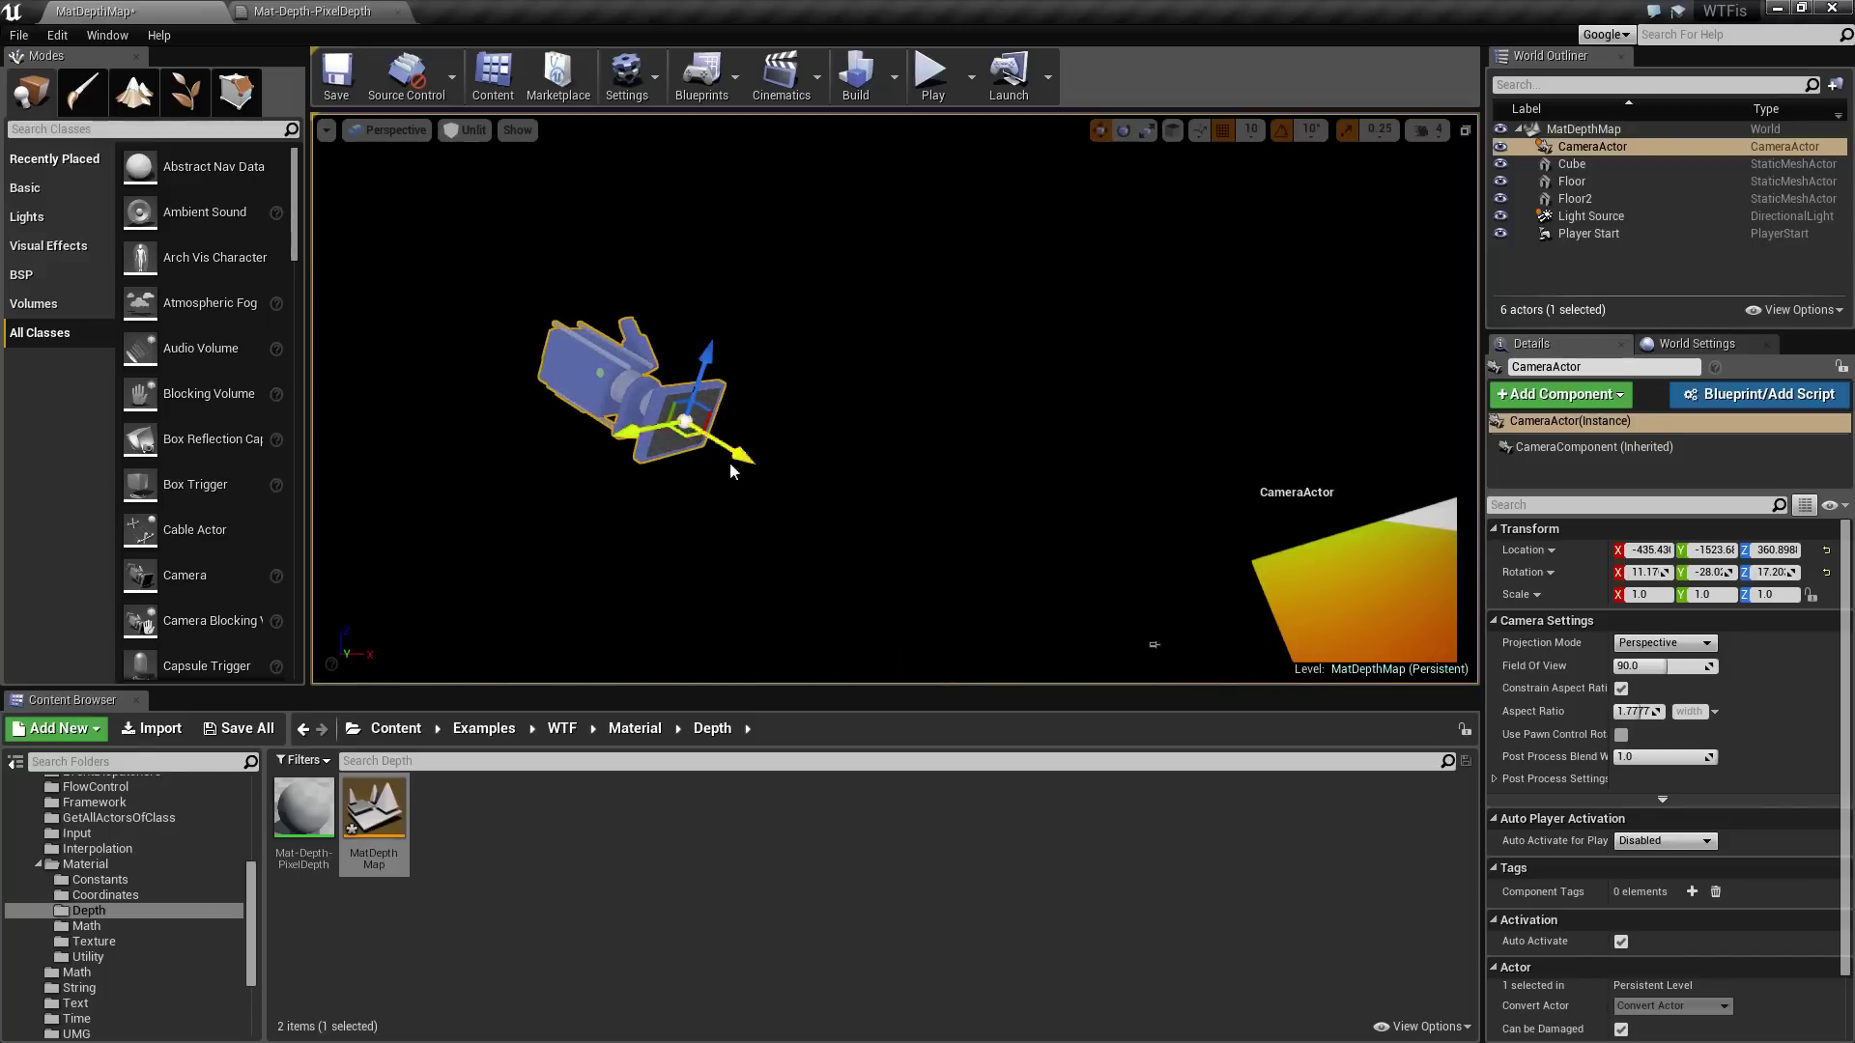
{"action": "left_click_drag", "start_coordinate": [686, 427], "coordinate": [669, 397], "text": "alt"}
{"action": "key", "text": "f"}
{"action": "key", "text": "e"}
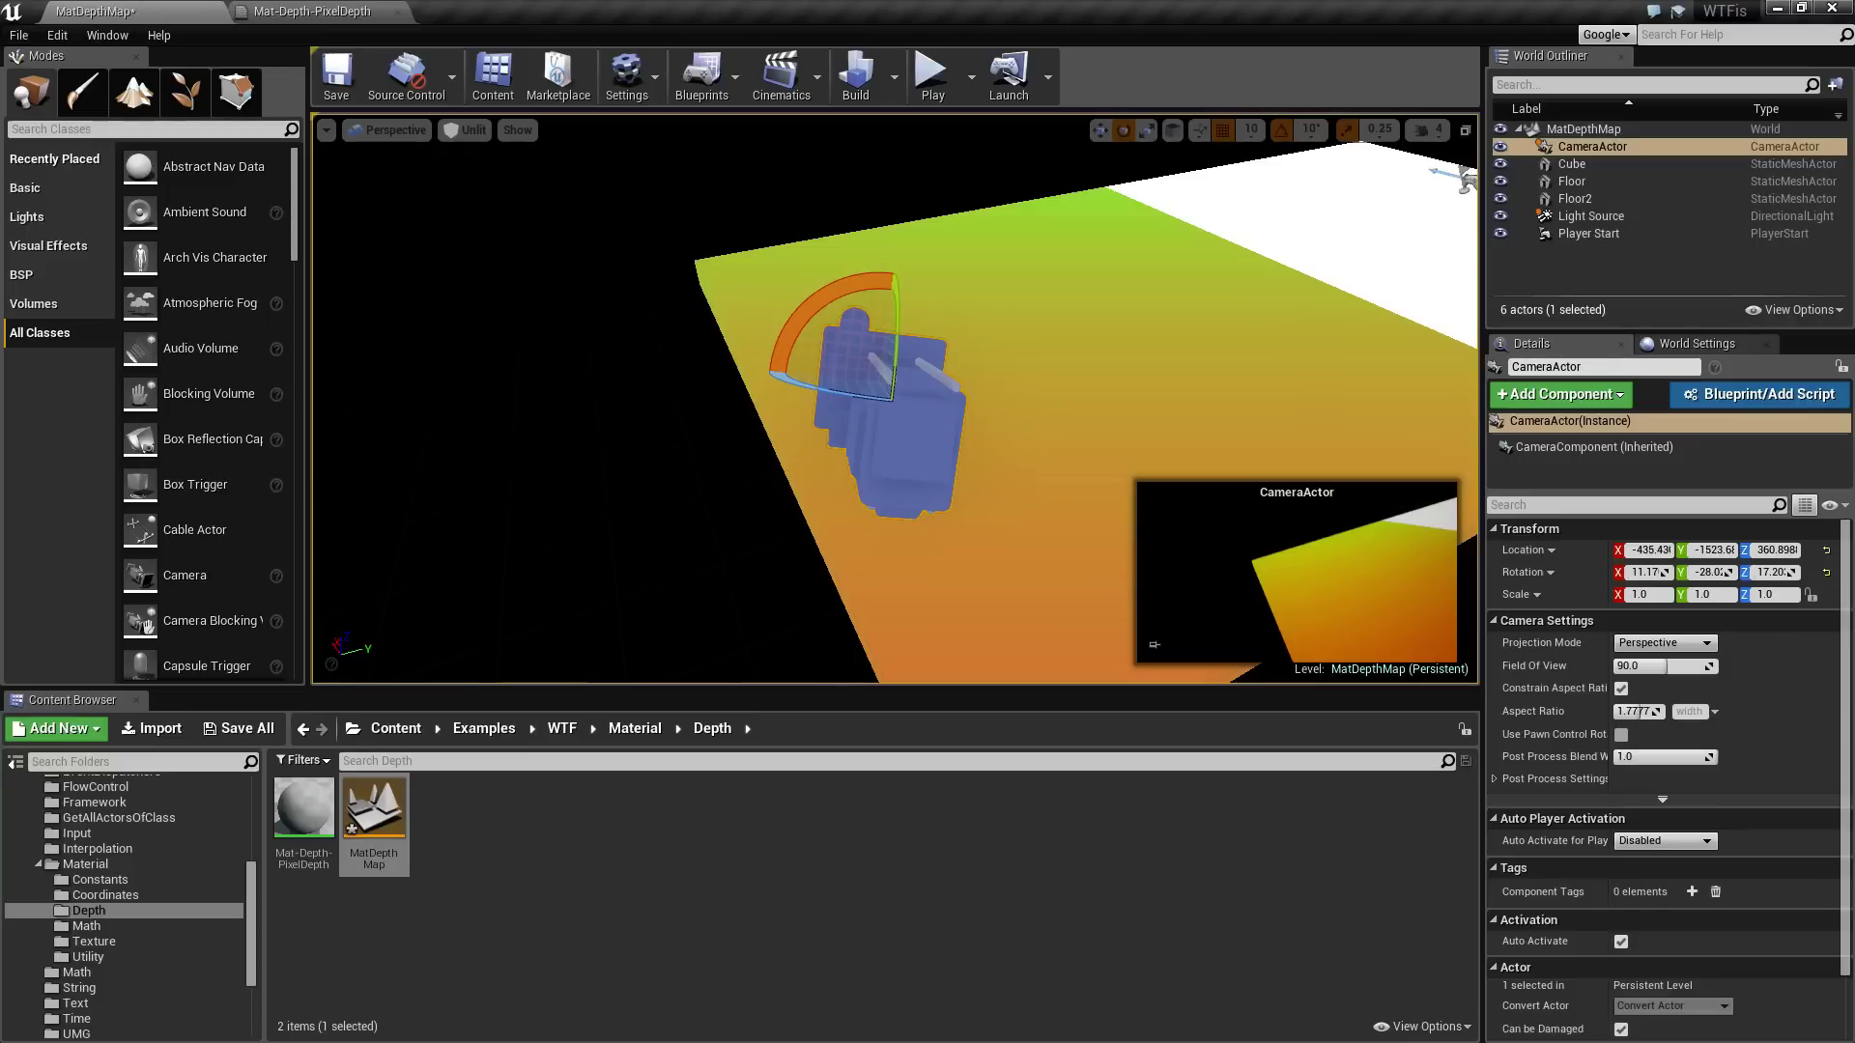
{"action": "left_click_drag", "start_coordinate": [833, 396], "coordinate": [923, 363]}
{"action": "right_click_drag", "start_coordinate": [950, 467], "coordinate": [990, 430]}
{"action": "key", "text": "w"}
{"action": "key", "text": "s"}
{"action": "left_click_drag", "start_coordinate": [1044, 454], "coordinate": [1053, 454], "text": "alt"}
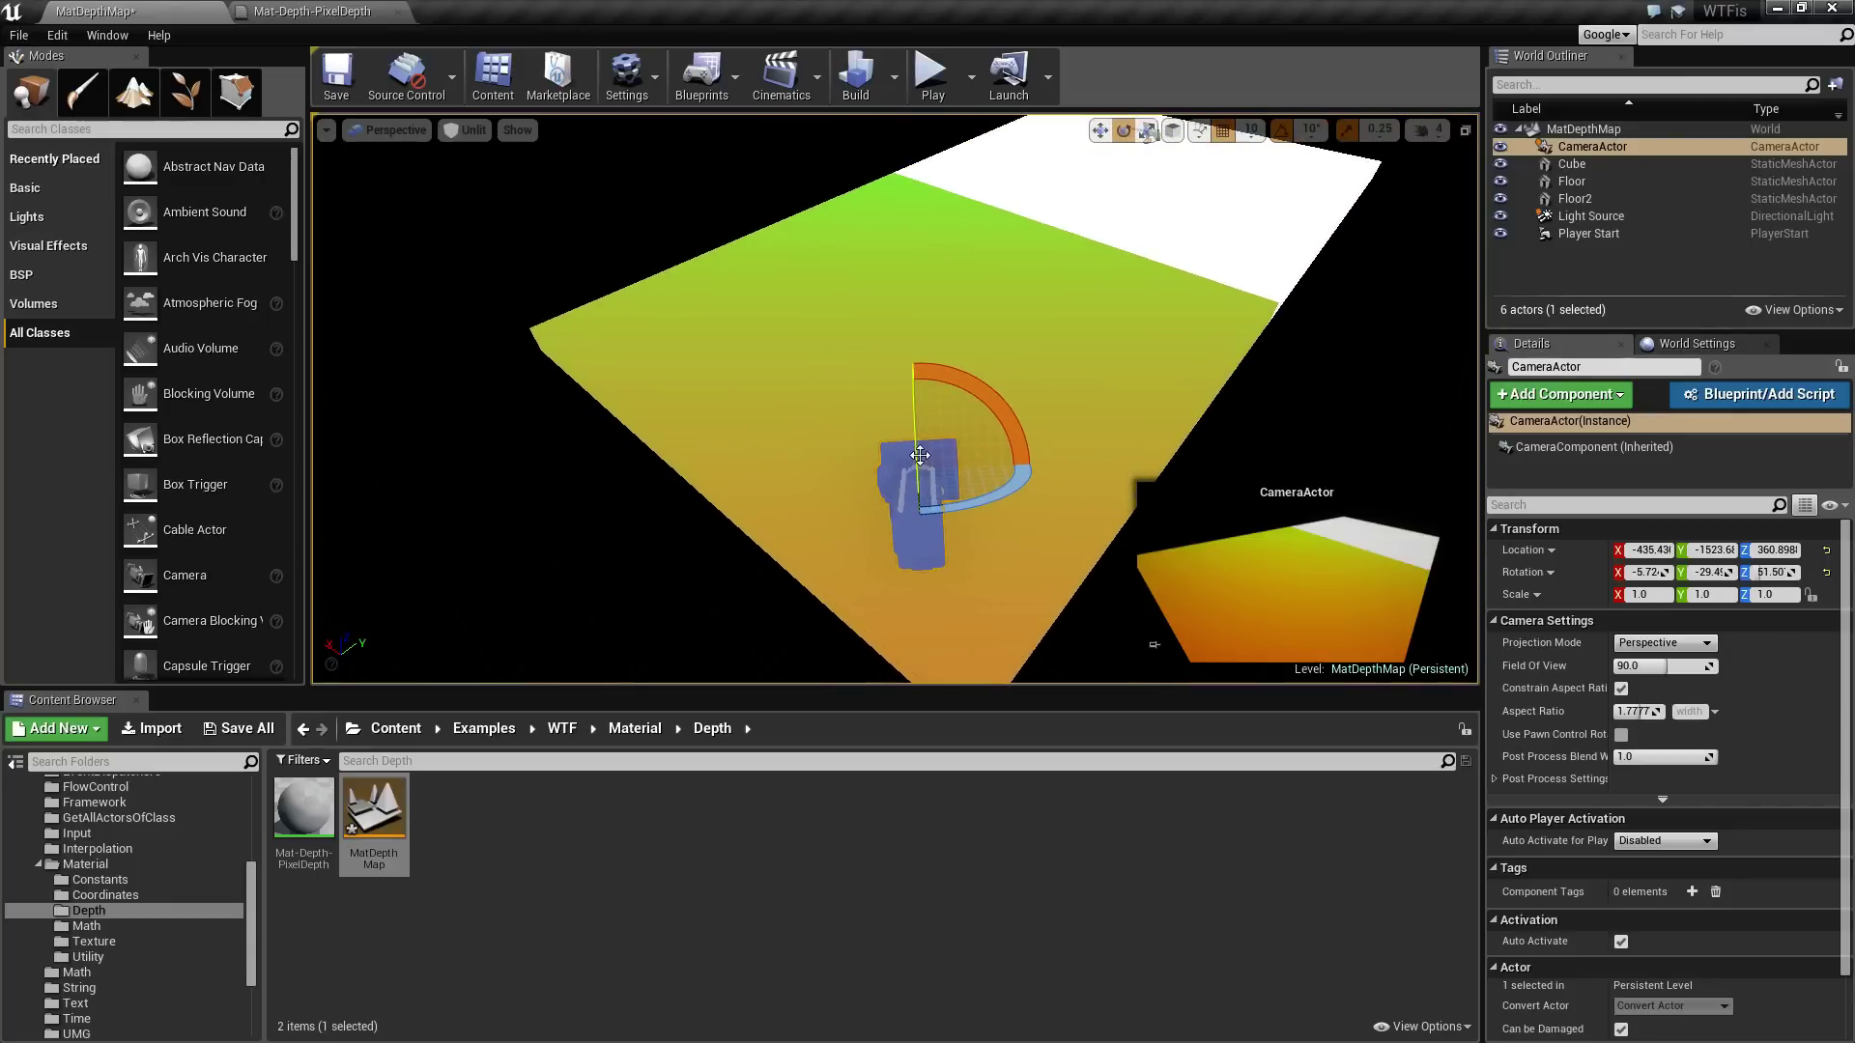
{"action": "key", "text": "w"}
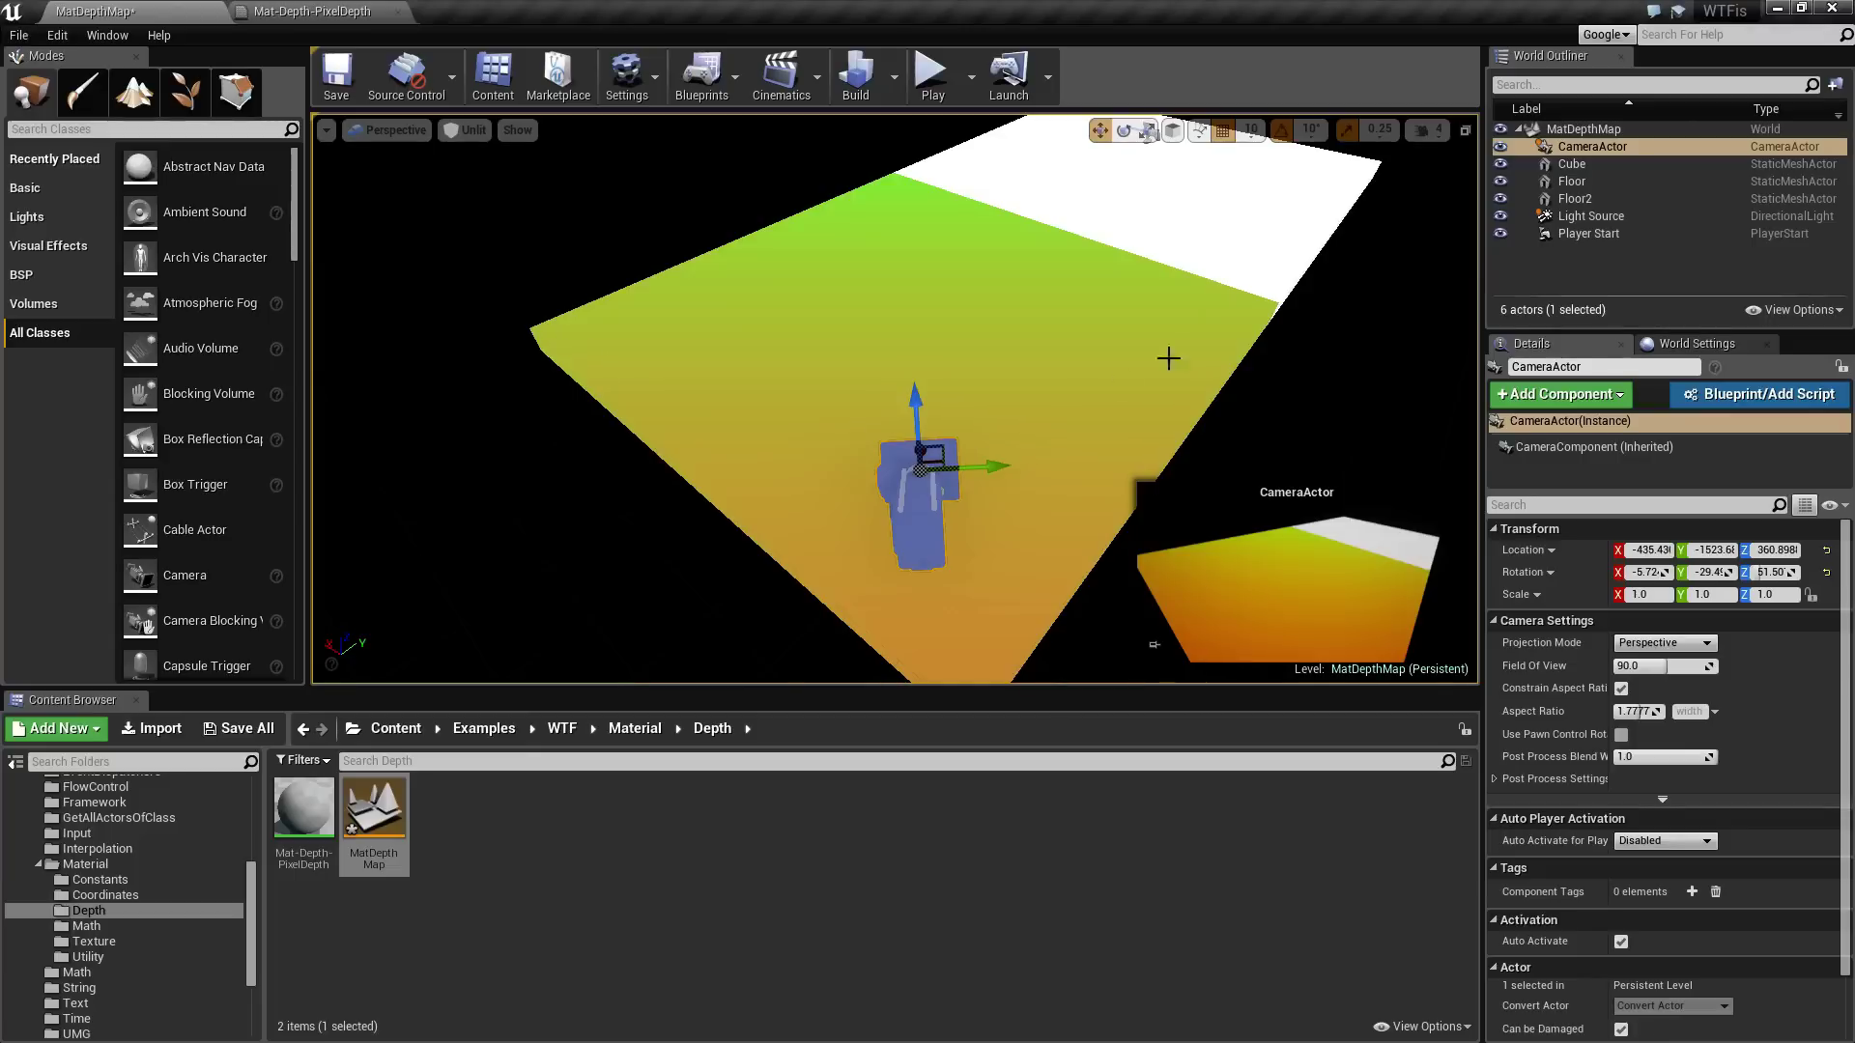
{"action": "mouse_move", "coordinate": [1124, 481]}
{"action": "right_mouse_down"}
{"action": "mouse_move", "coordinate": [1342, 411]}
{"action": "mouse_move", "coordinate": [1155, 462]}
{"action": "right_mouse_up"}
{"action": "mouse_move", "coordinate": [1050, 485]}
{"action": "right_mouse_down"}
{"action": "mouse_move", "coordinate": [1015, 485]}
{"action": "mouse_move", "coordinate": [1077, 460]}
{"action": "mouse_move", "coordinate": [1050, 485]}
{"action": "right_mouse_up"}
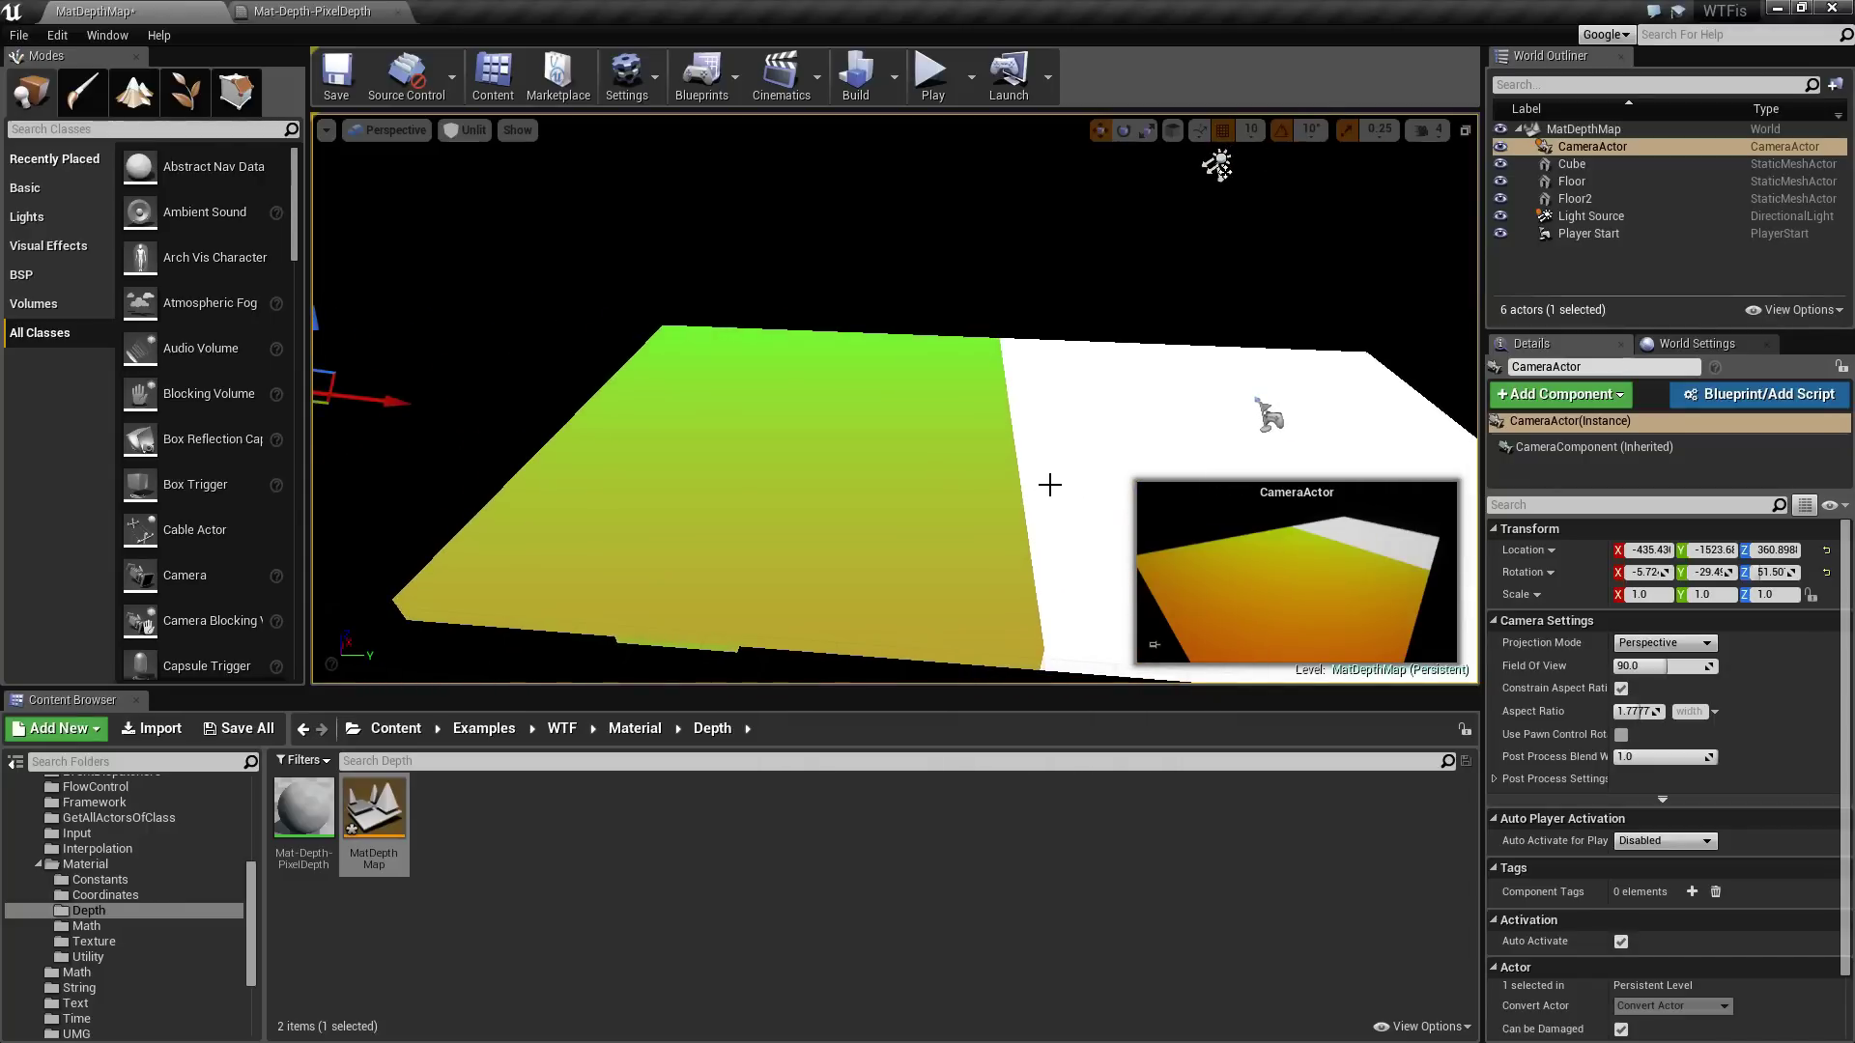
Step: Disconnect the red and green colour constants from the Lerp node in Mat-Depth-PixelDepth, and save and apply the material
{"action": "left_click", "coordinate": [307, 12]}
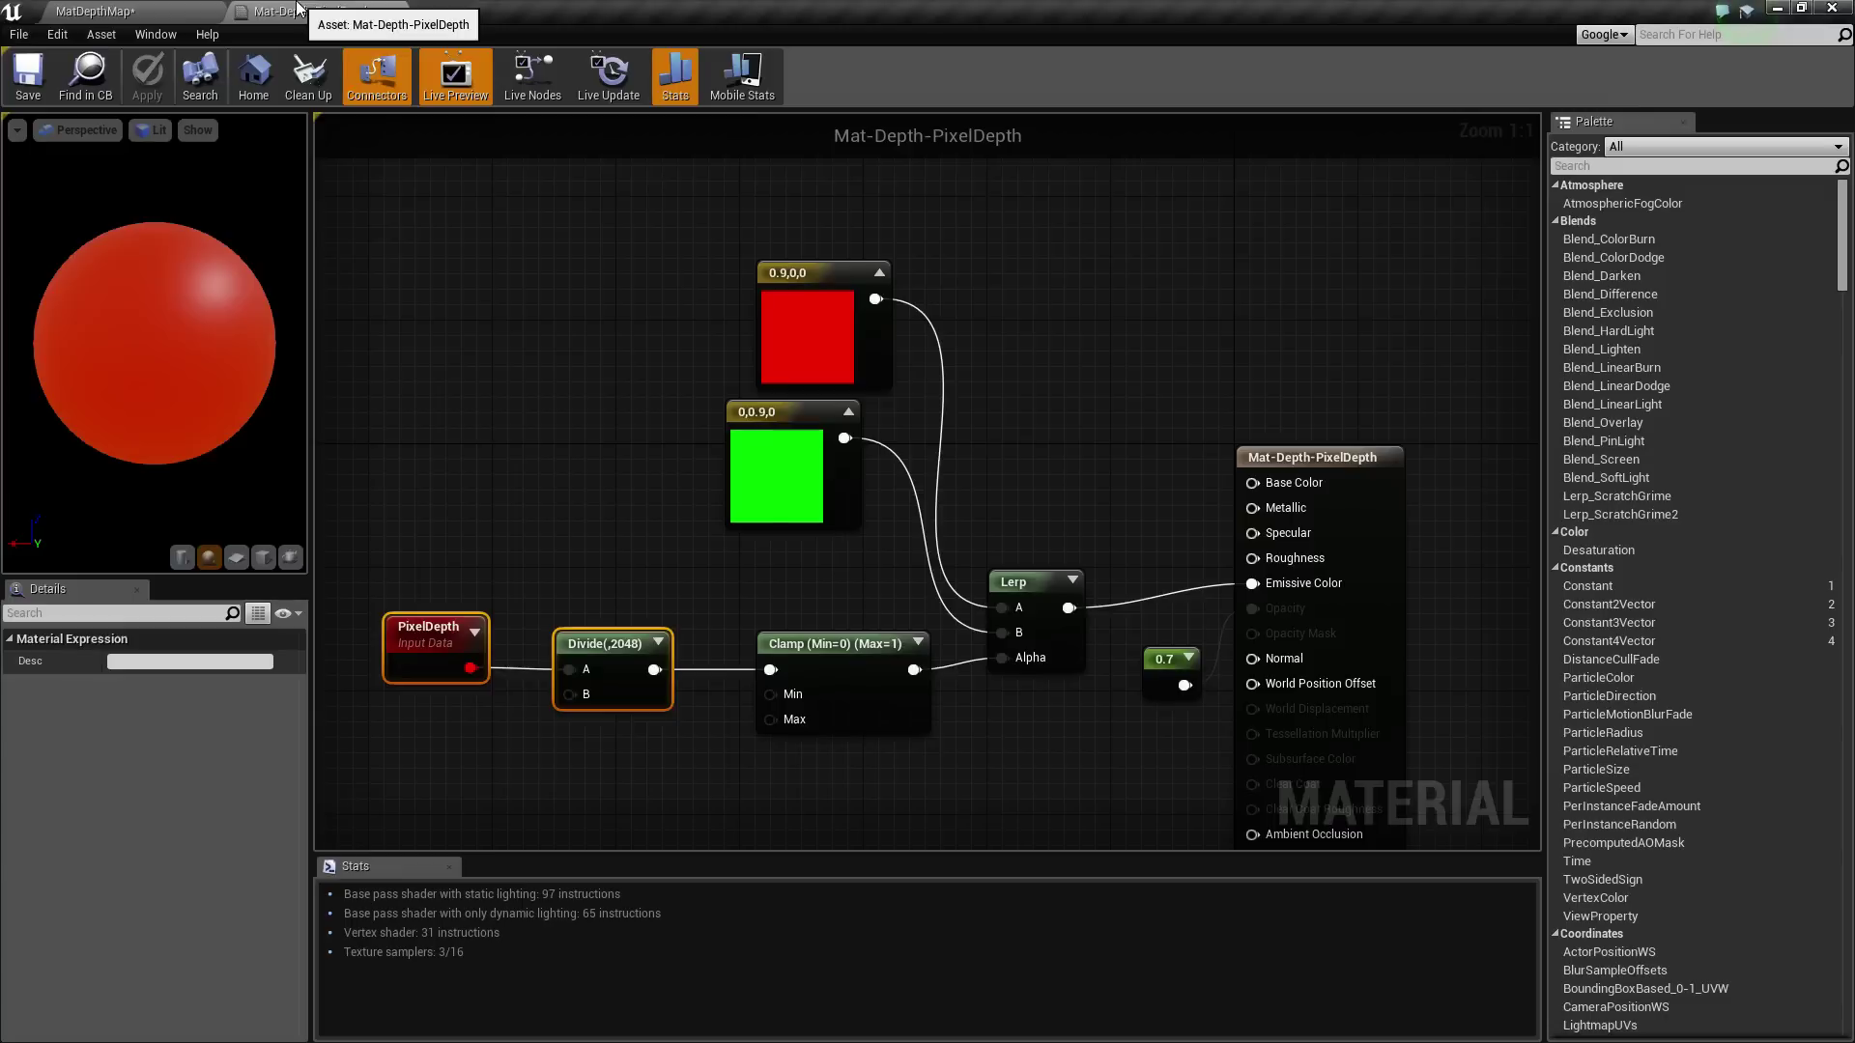
{"action": "right_click_drag", "start_coordinate": [765, 576], "coordinate": [744, 558]}
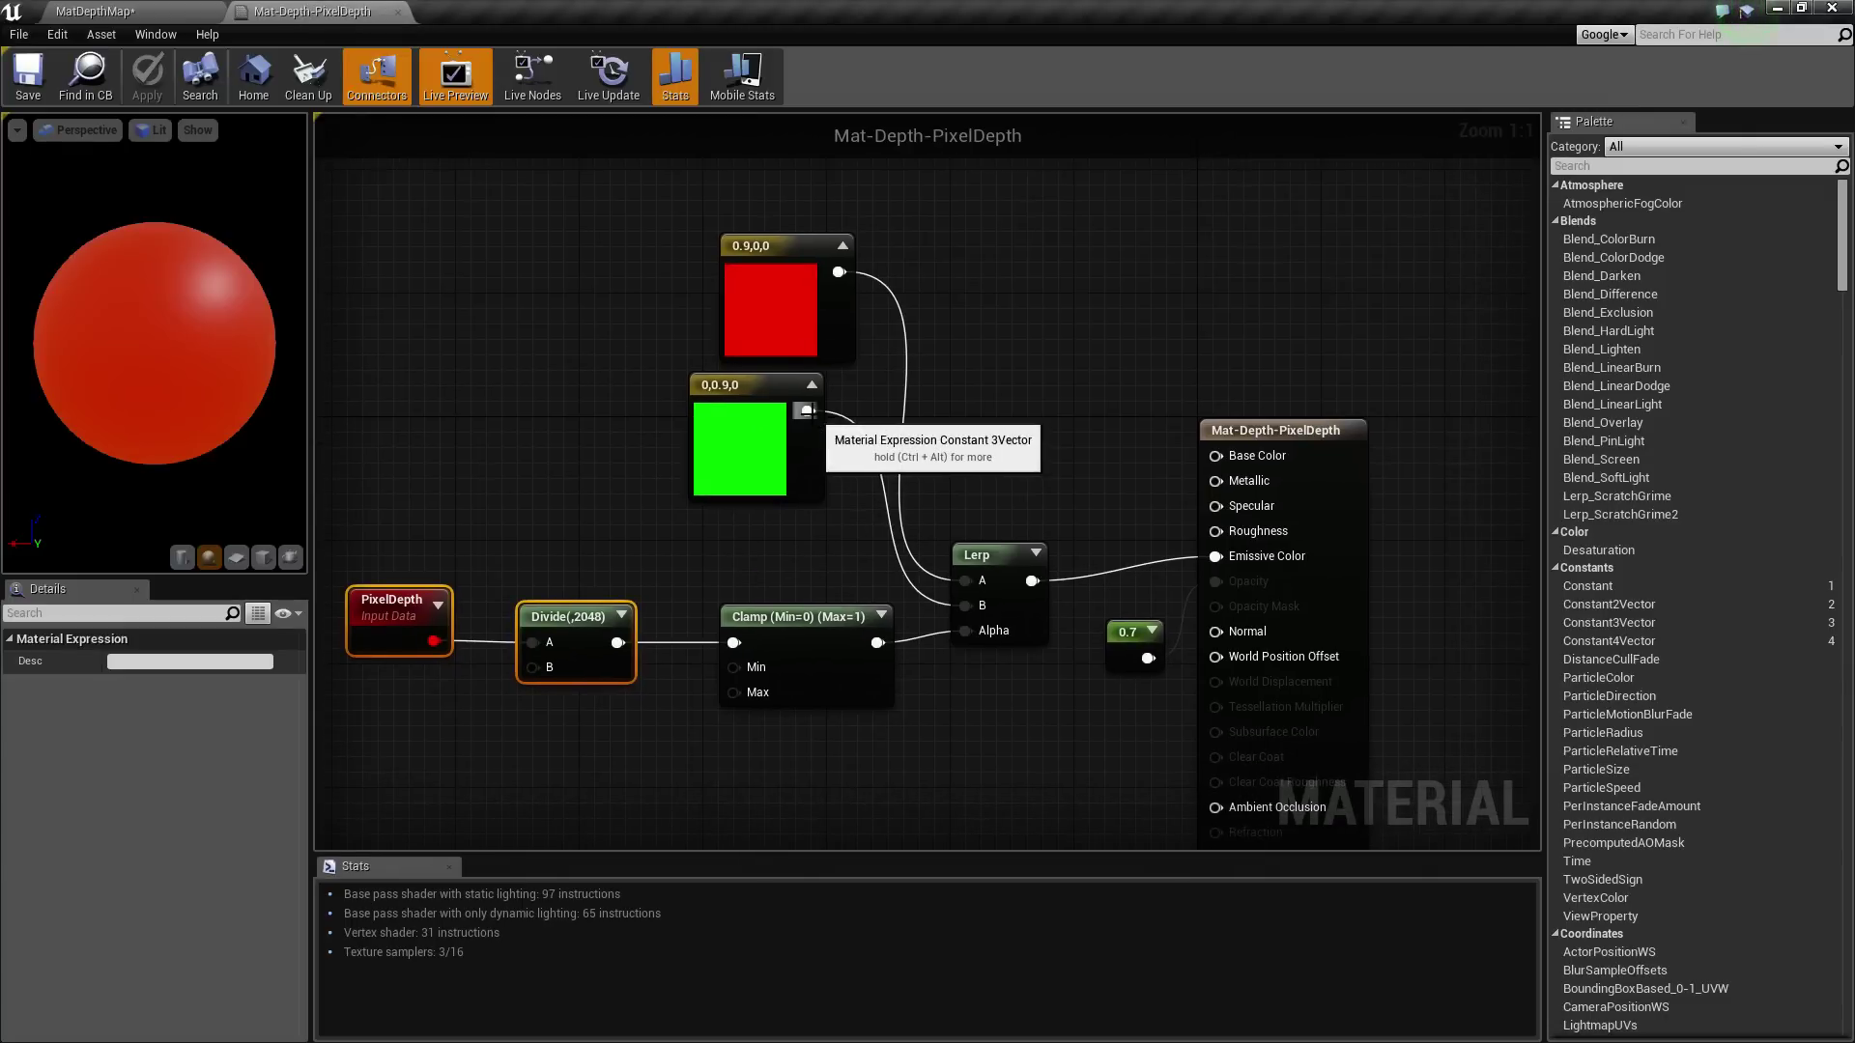
{"action": "left_click", "coordinate": [808, 410], "text": "alt"}
{"action": "left_click", "coordinate": [839, 271], "text": "alt"}
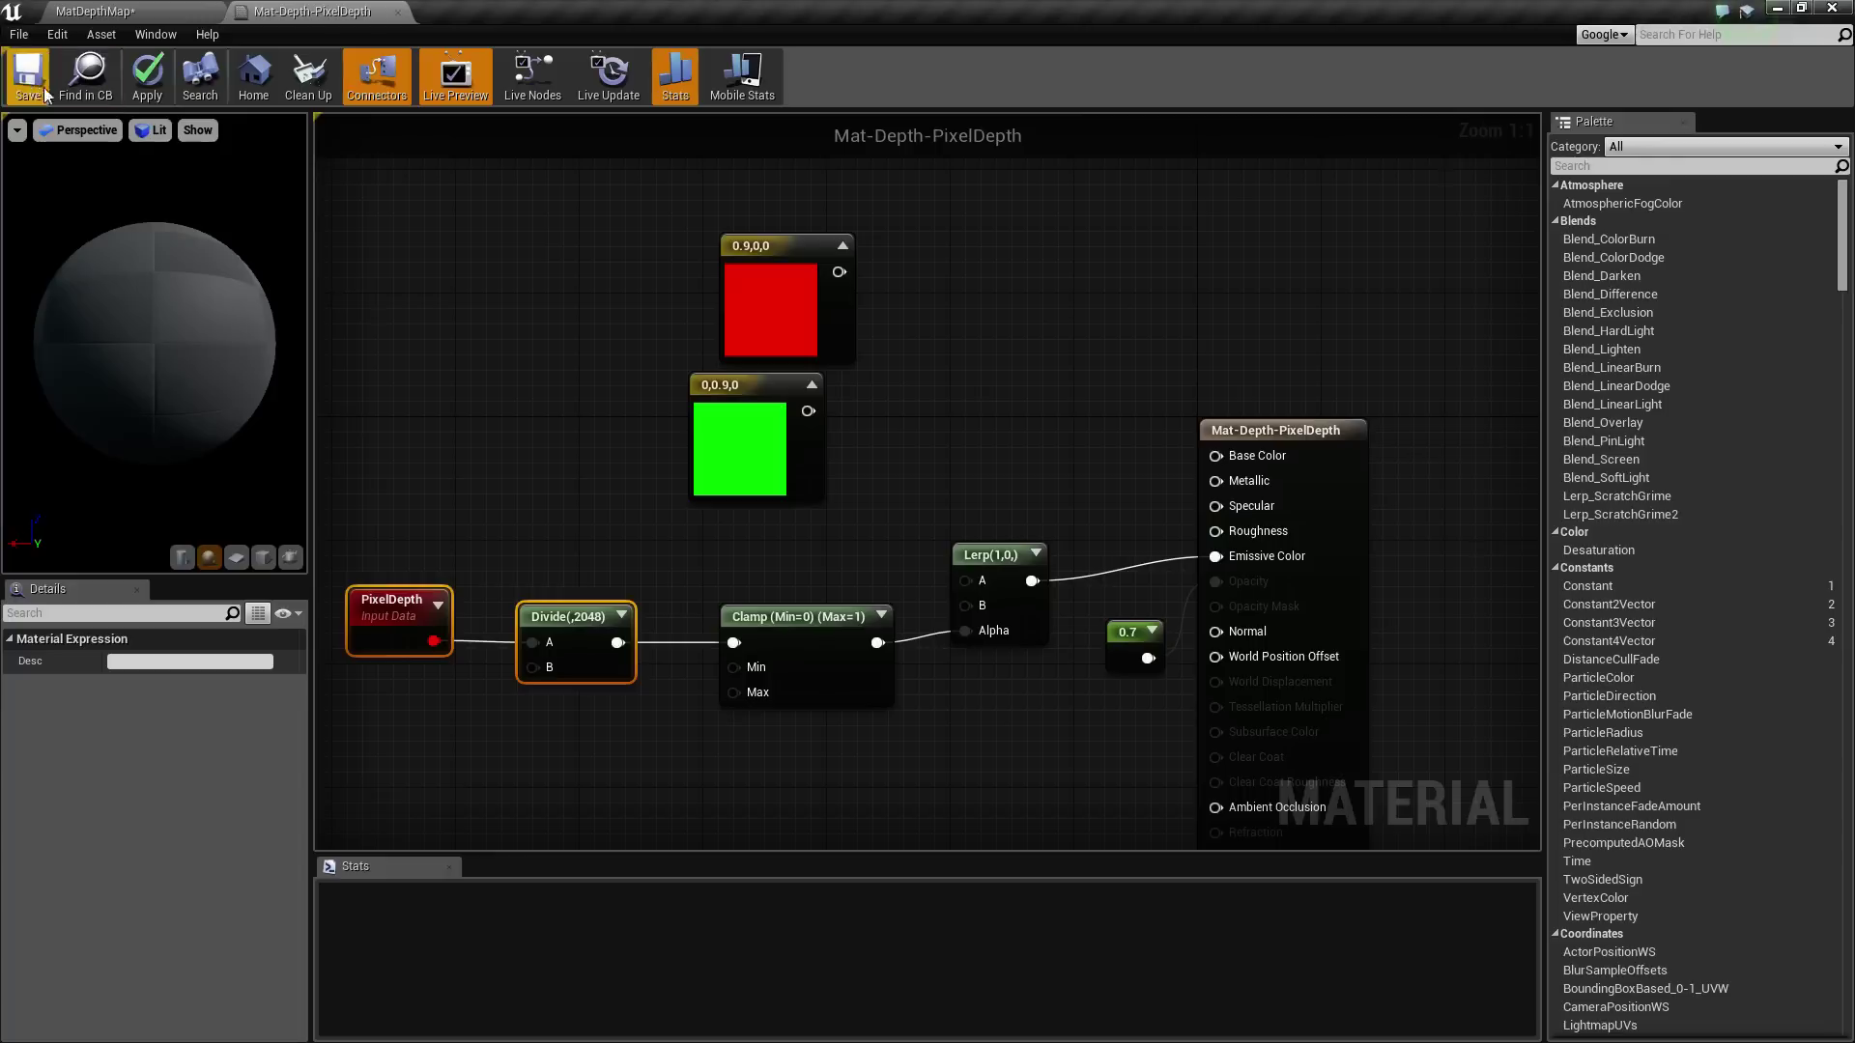
{"action": "left_click", "coordinate": [152, 87]}
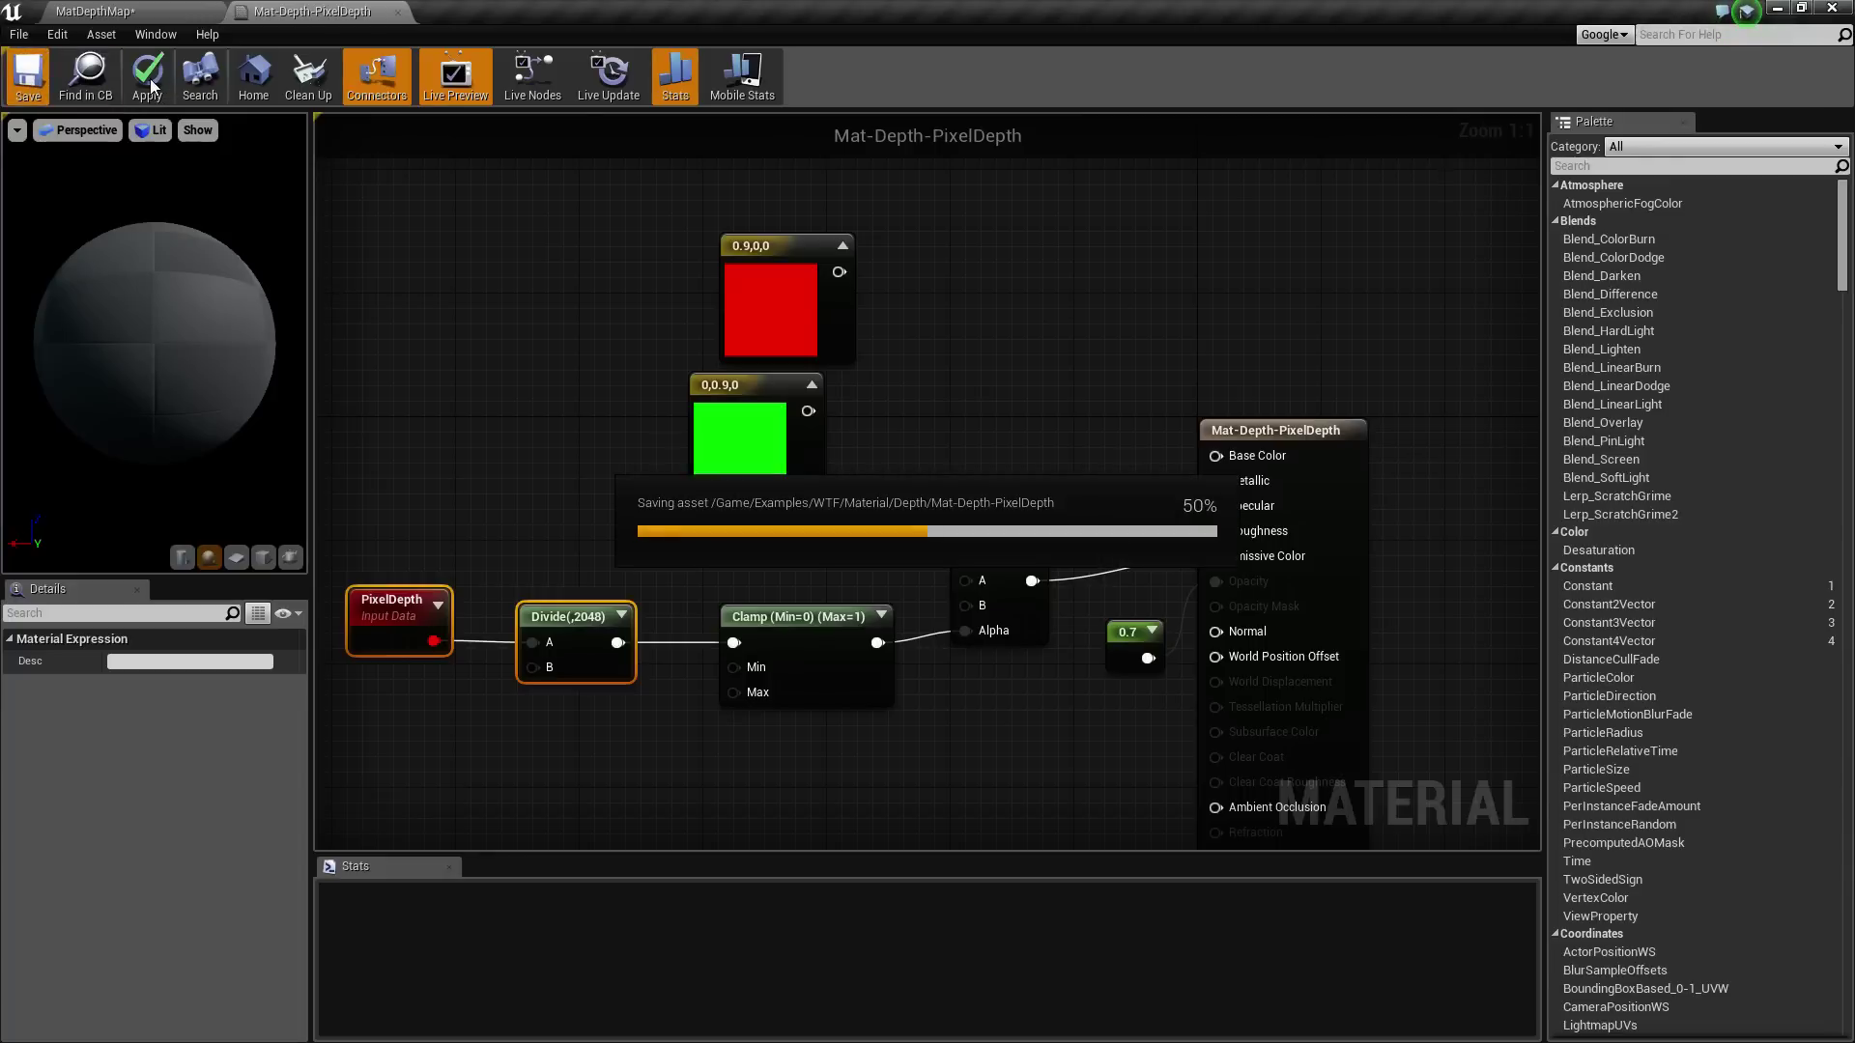
Step: Examine the greyscale depth gradient on the MatDepthMap floor from near and far
{"action": "left_click", "coordinate": [123, 12]}
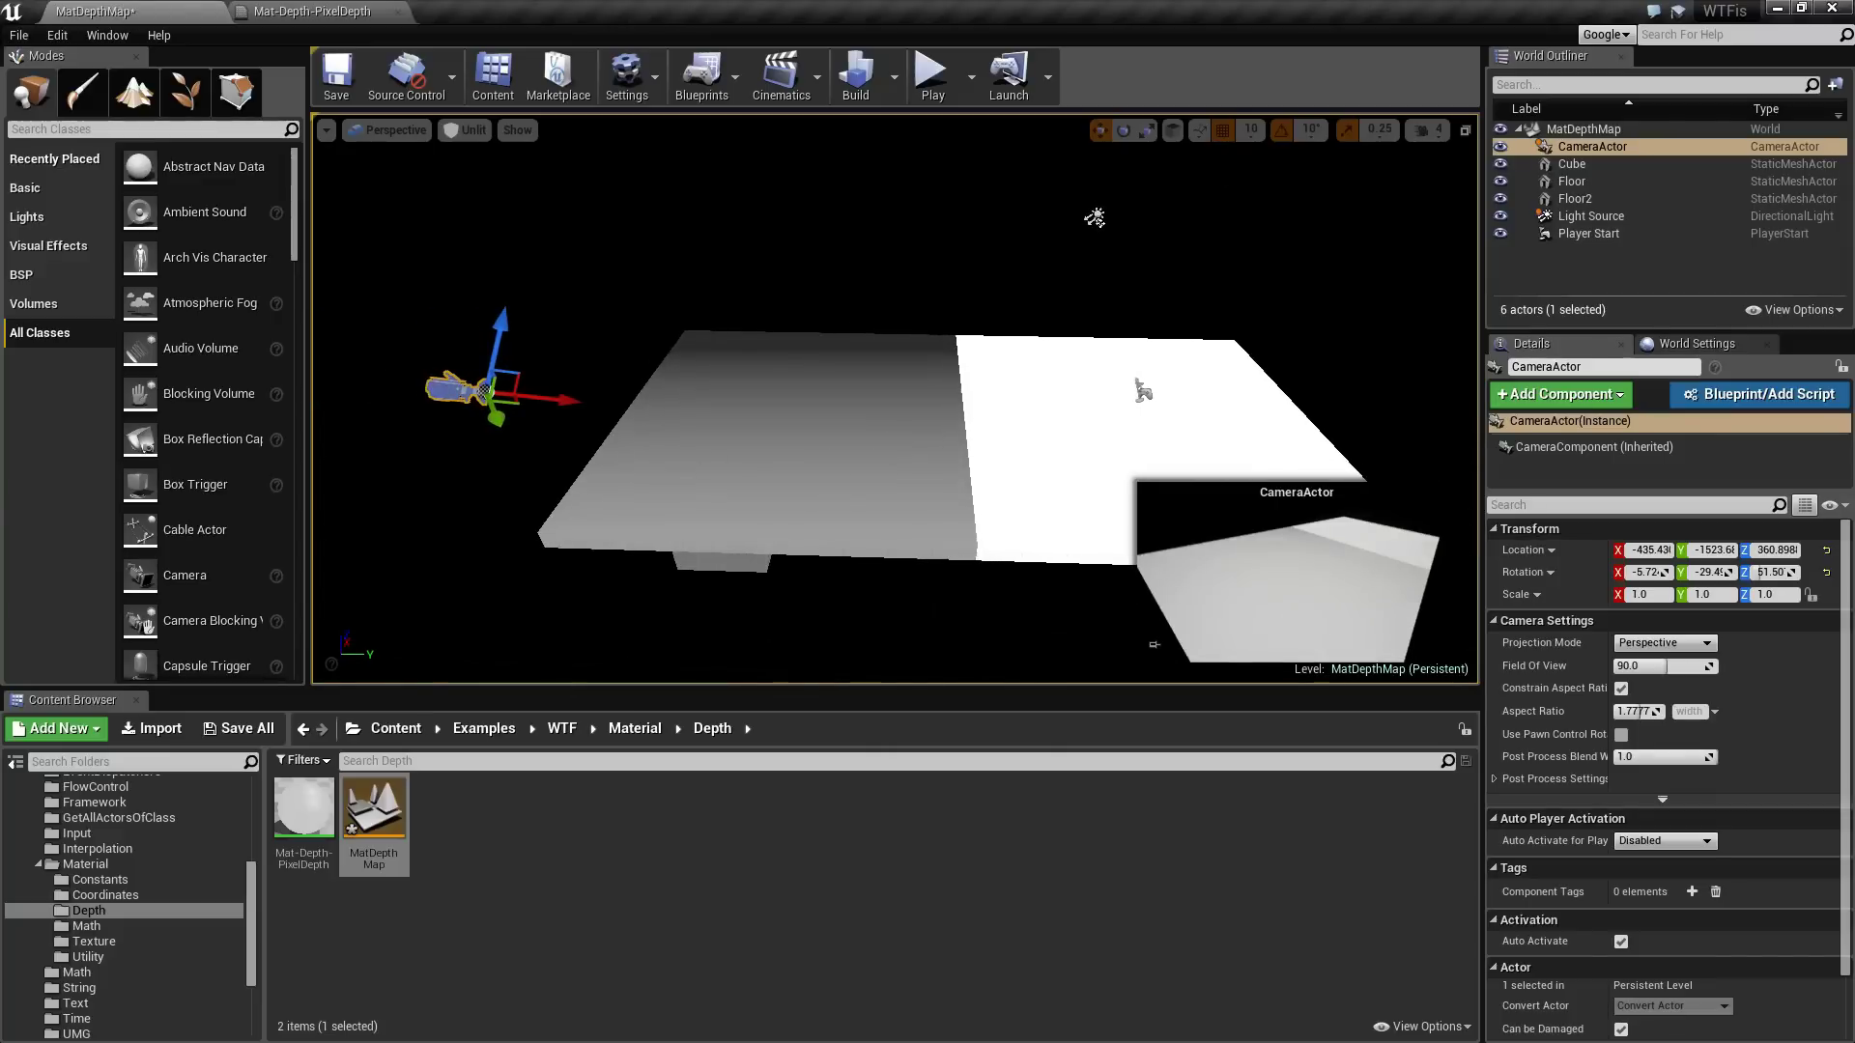
{"action": "key", "text": "Escape"}
{"action": "key", "text": "s"}
{"action": "right_click_drag", "start_coordinate": [828, 431], "coordinate": [828, 431]}
{"action": "scroll", "coordinate": [893, 401], "scroll_direction": "up", "scroll_amount": 8}
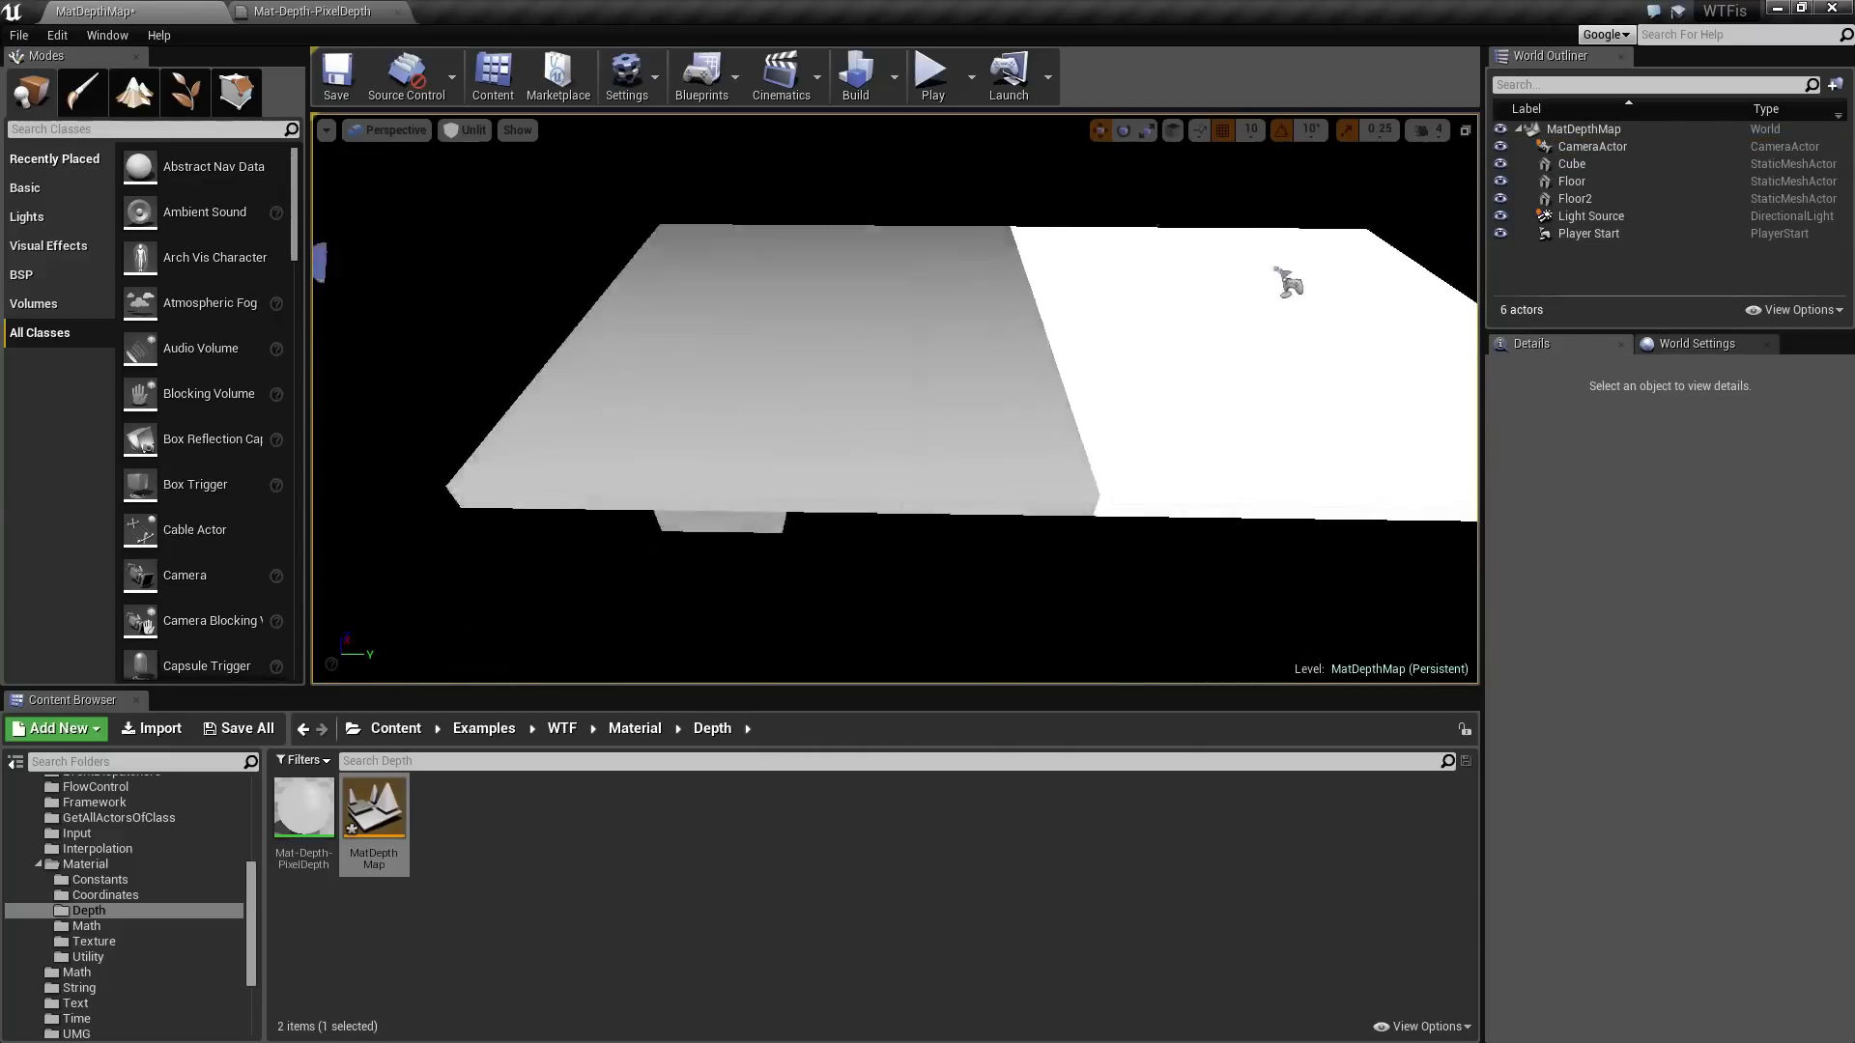
{"action": "scroll", "coordinate": [893, 401], "scroll_direction": "up", "scroll_amount": 5}
{"action": "scroll", "coordinate": [893, 401], "scroll_direction": "down", "scroll_amount": 12}
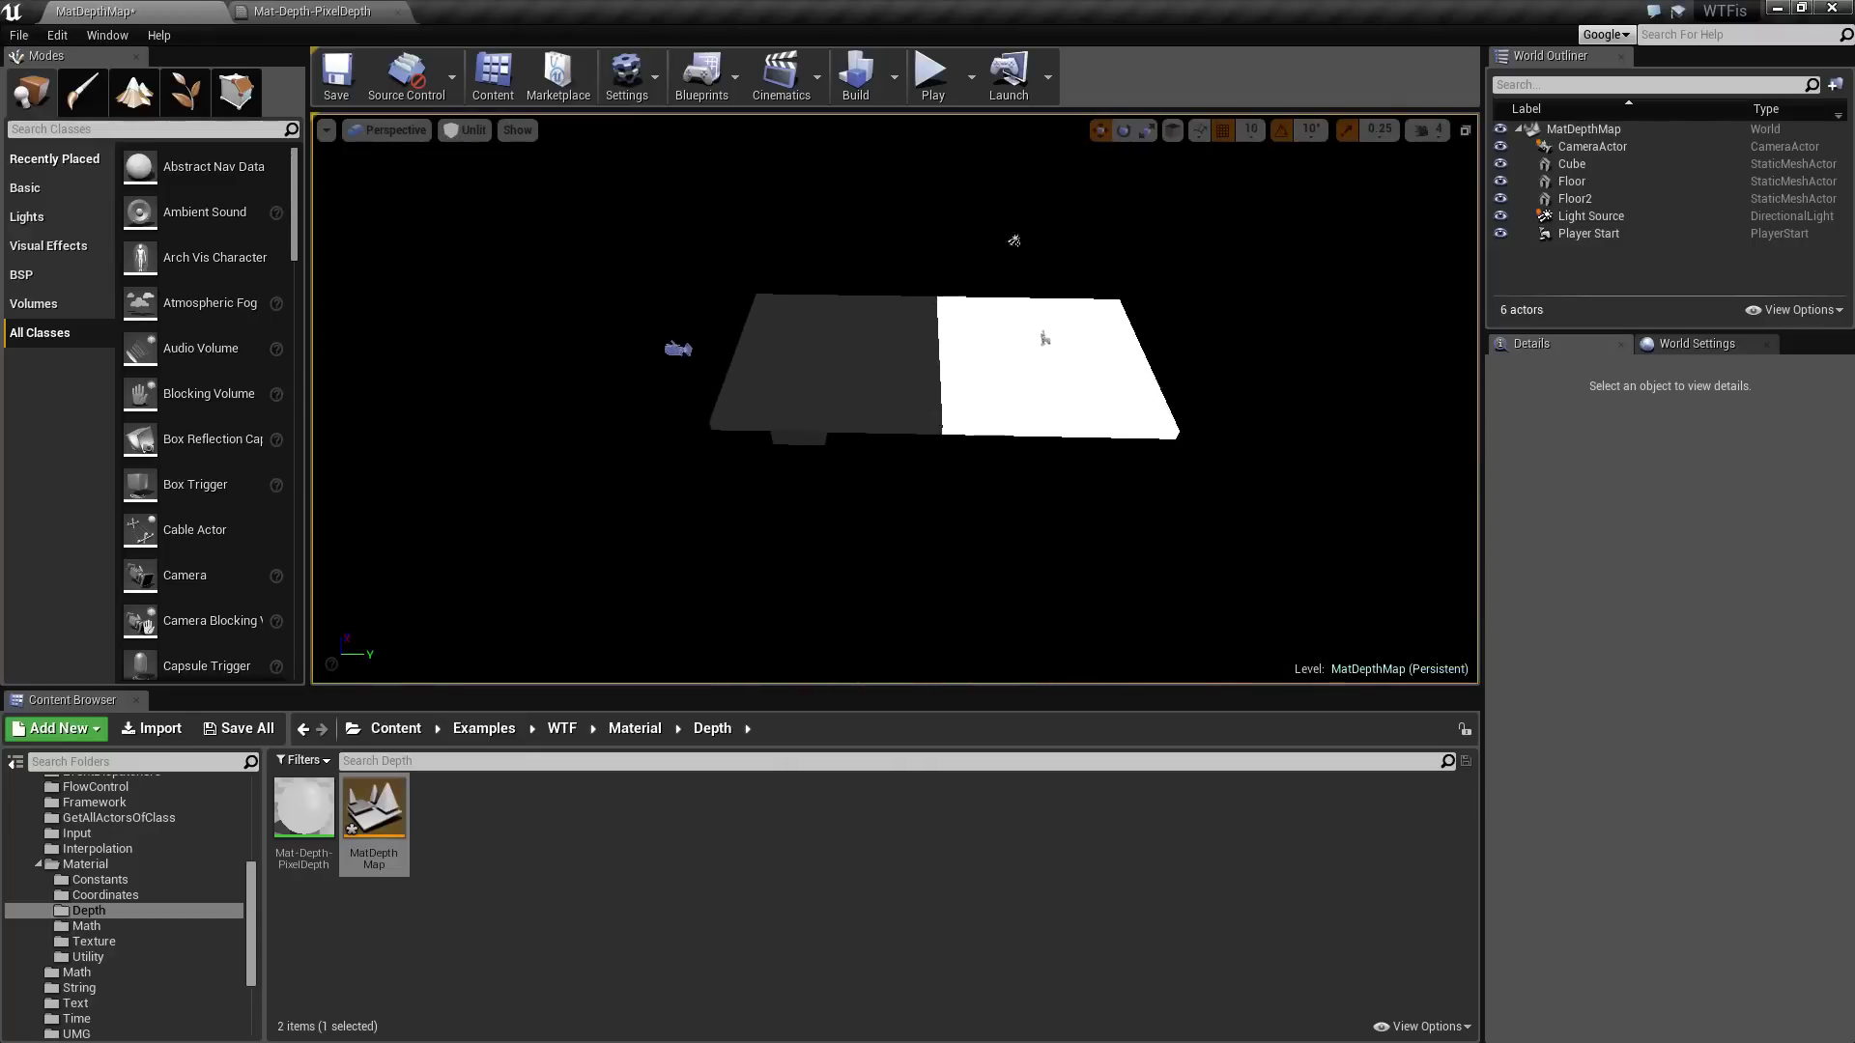
{"action": "scroll", "coordinate": [894, 401], "scroll_direction": "down", "scroll_amount": 5}
Step: Connect the Lerp output to Base Color instead of Emissive Color in Mat-Depth-PixelDepth and apply the material
{"action": "left_click", "coordinate": [295, 11]}
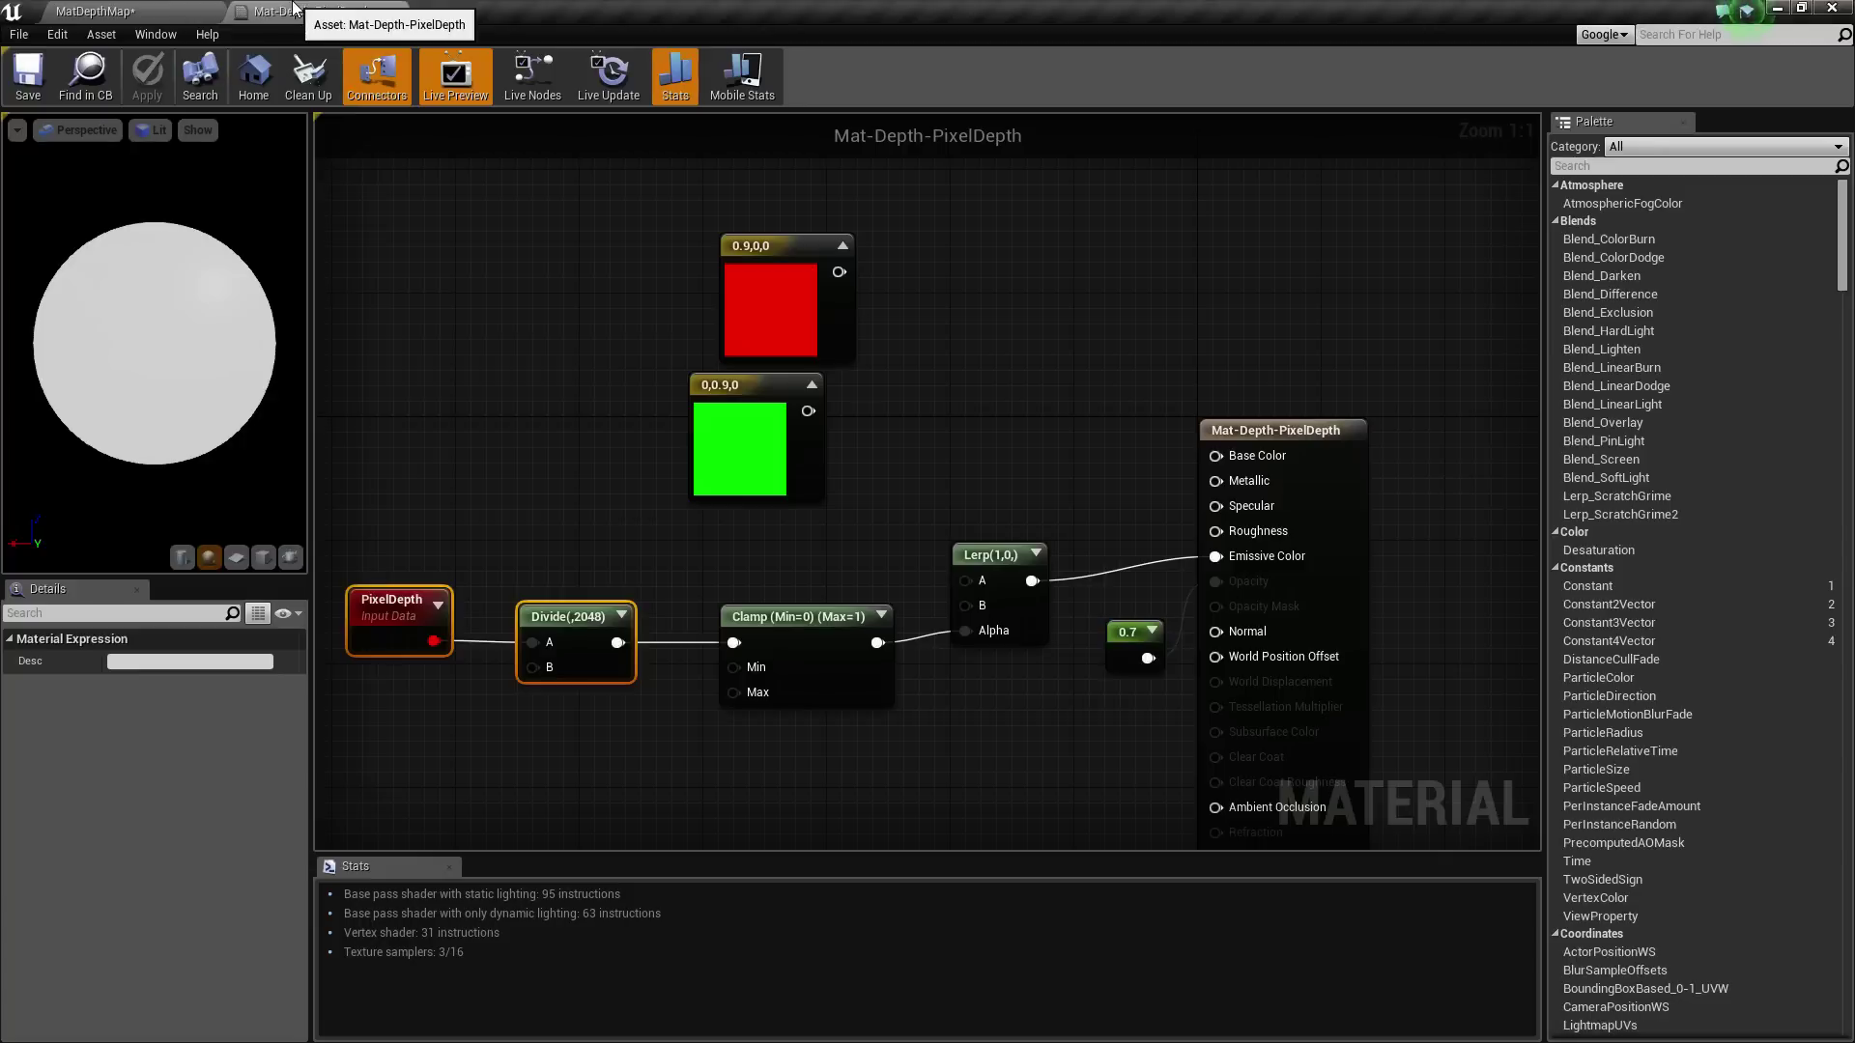
{"action": "left_click", "coordinate": [961, 567]}
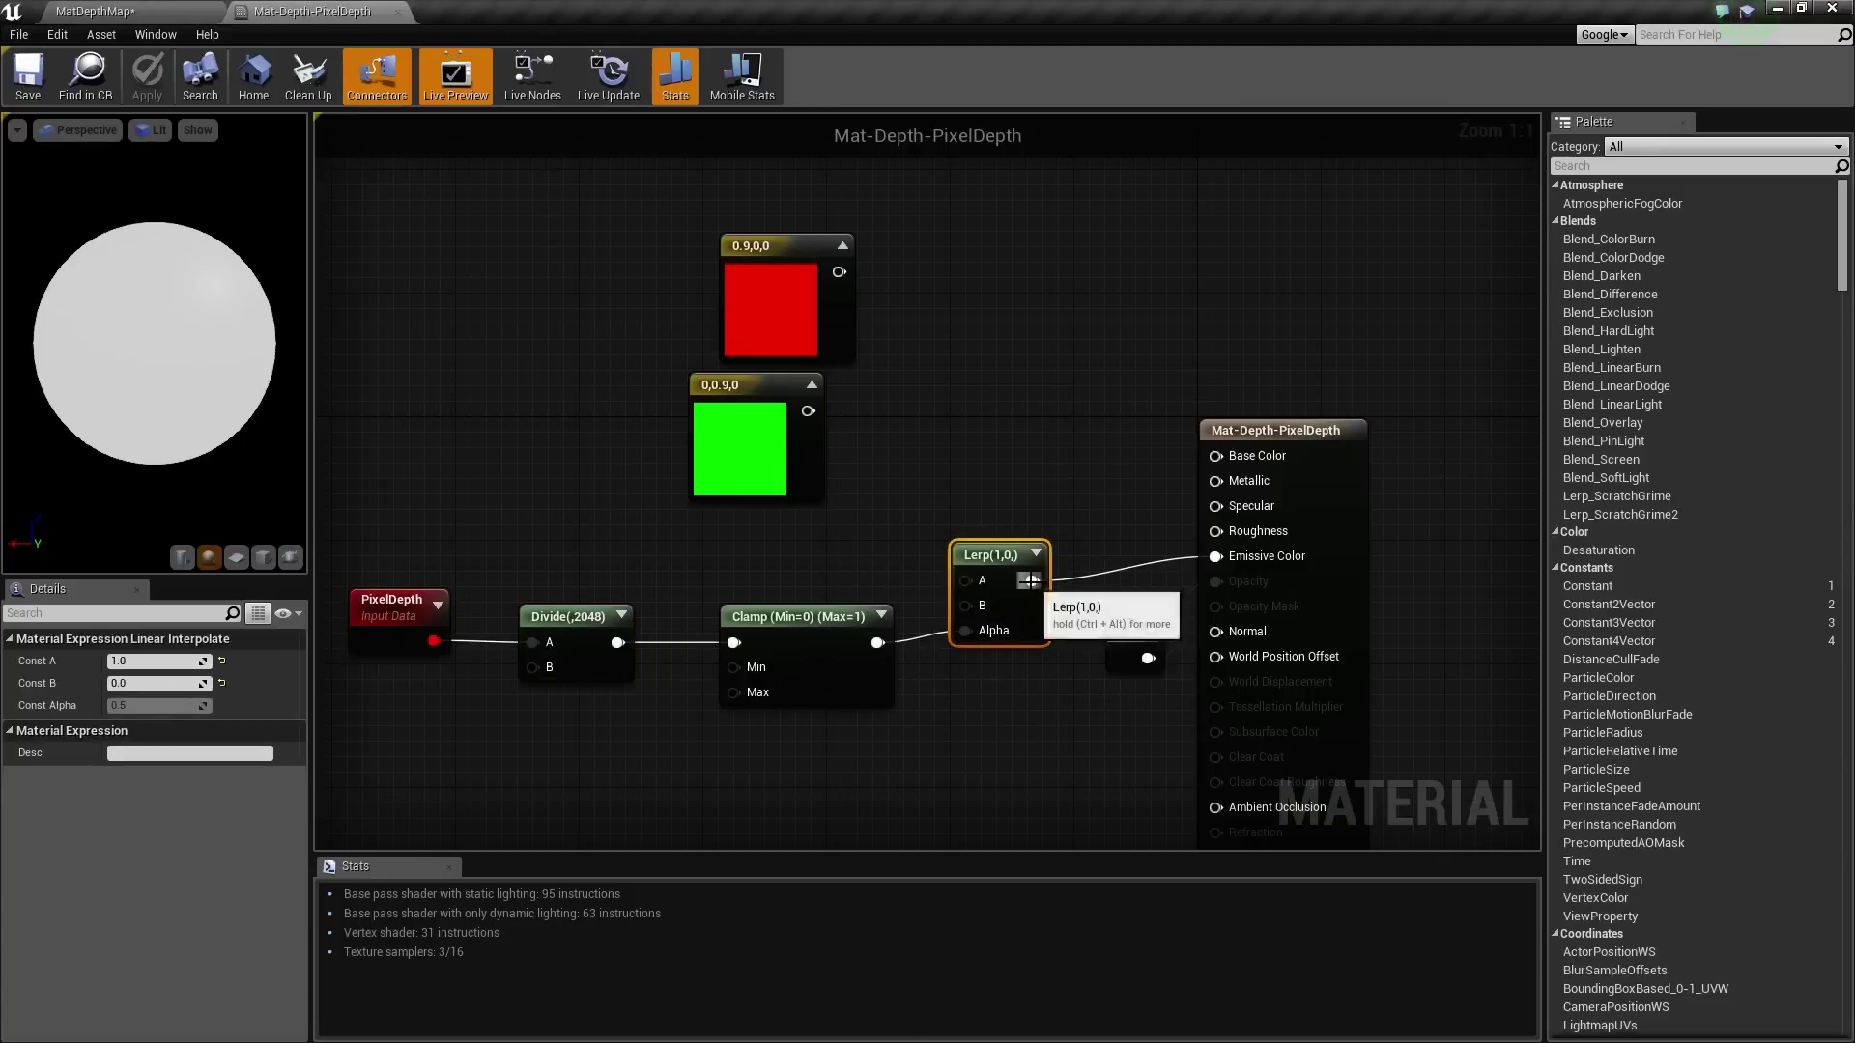
{"action": "left_click_drag", "start_coordinate": [1216, 460], "coordinate": [1215, 460]}
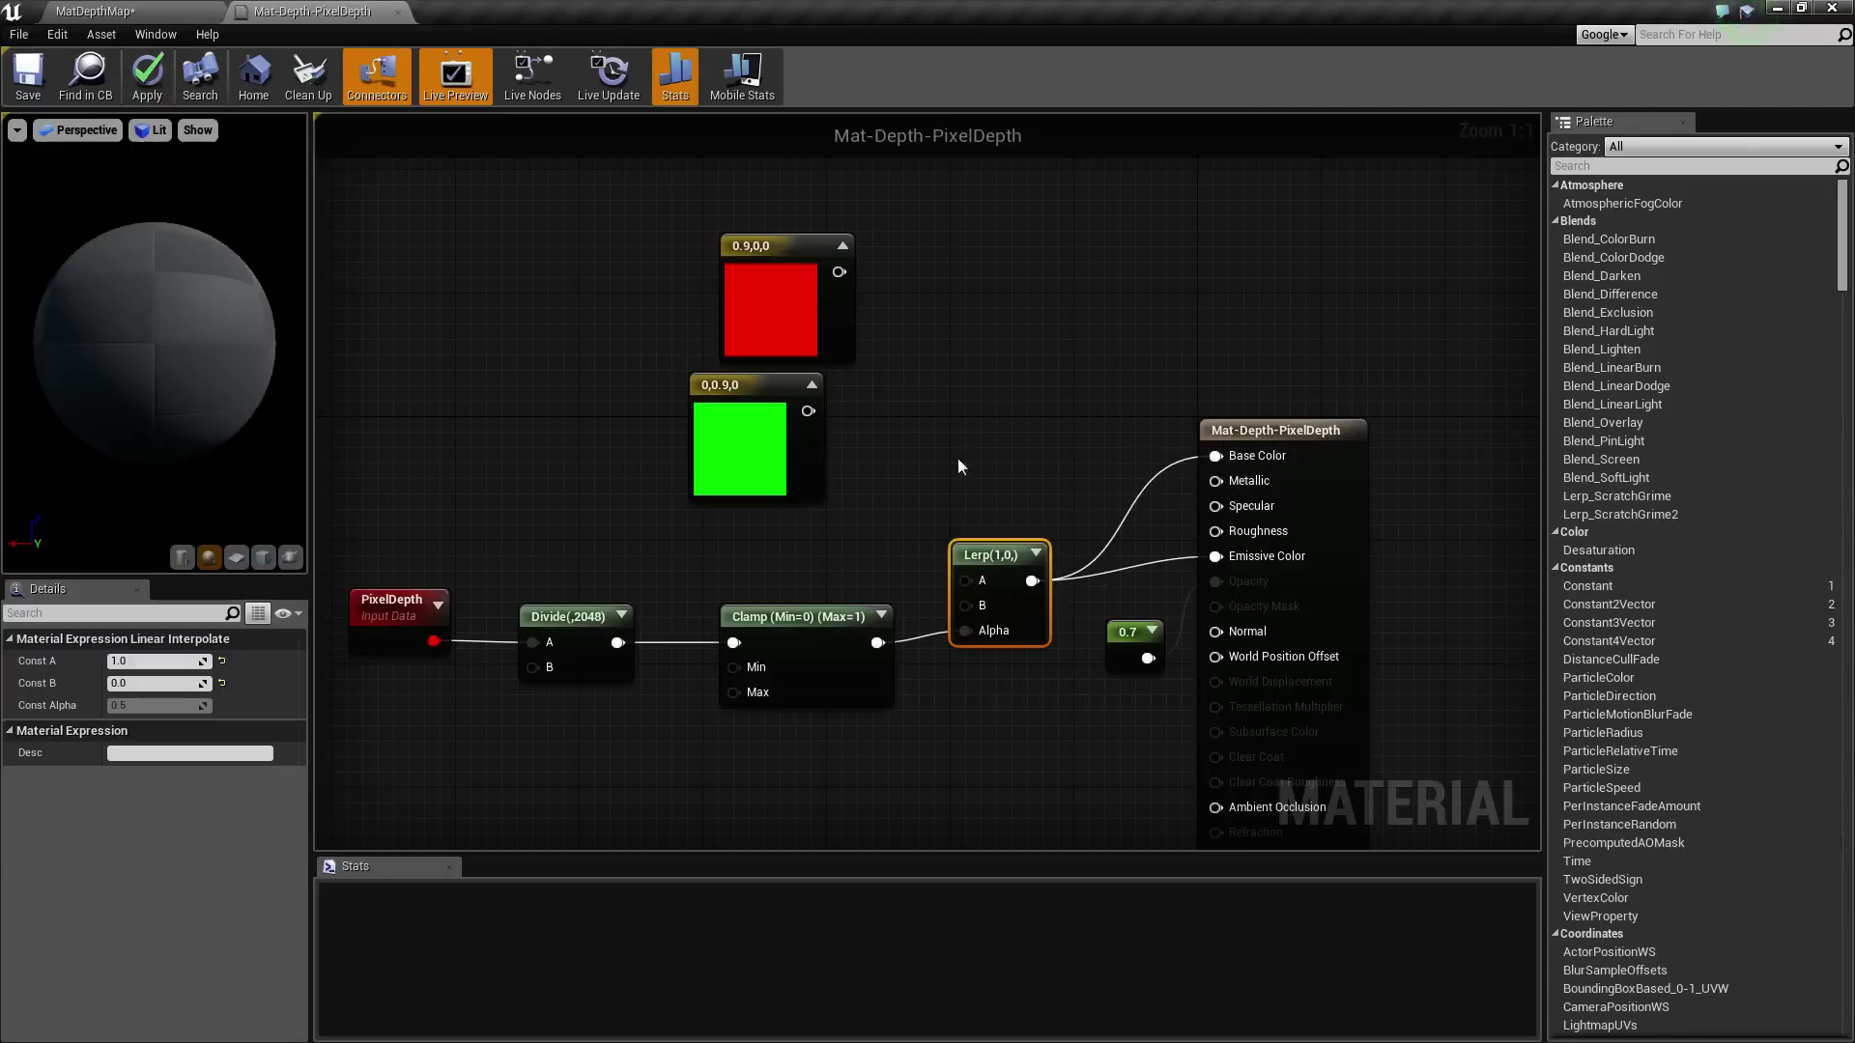
{"action": "left_click_drag", "start_coordinate": [1215, 556], "coordinate": [1215, 557]}
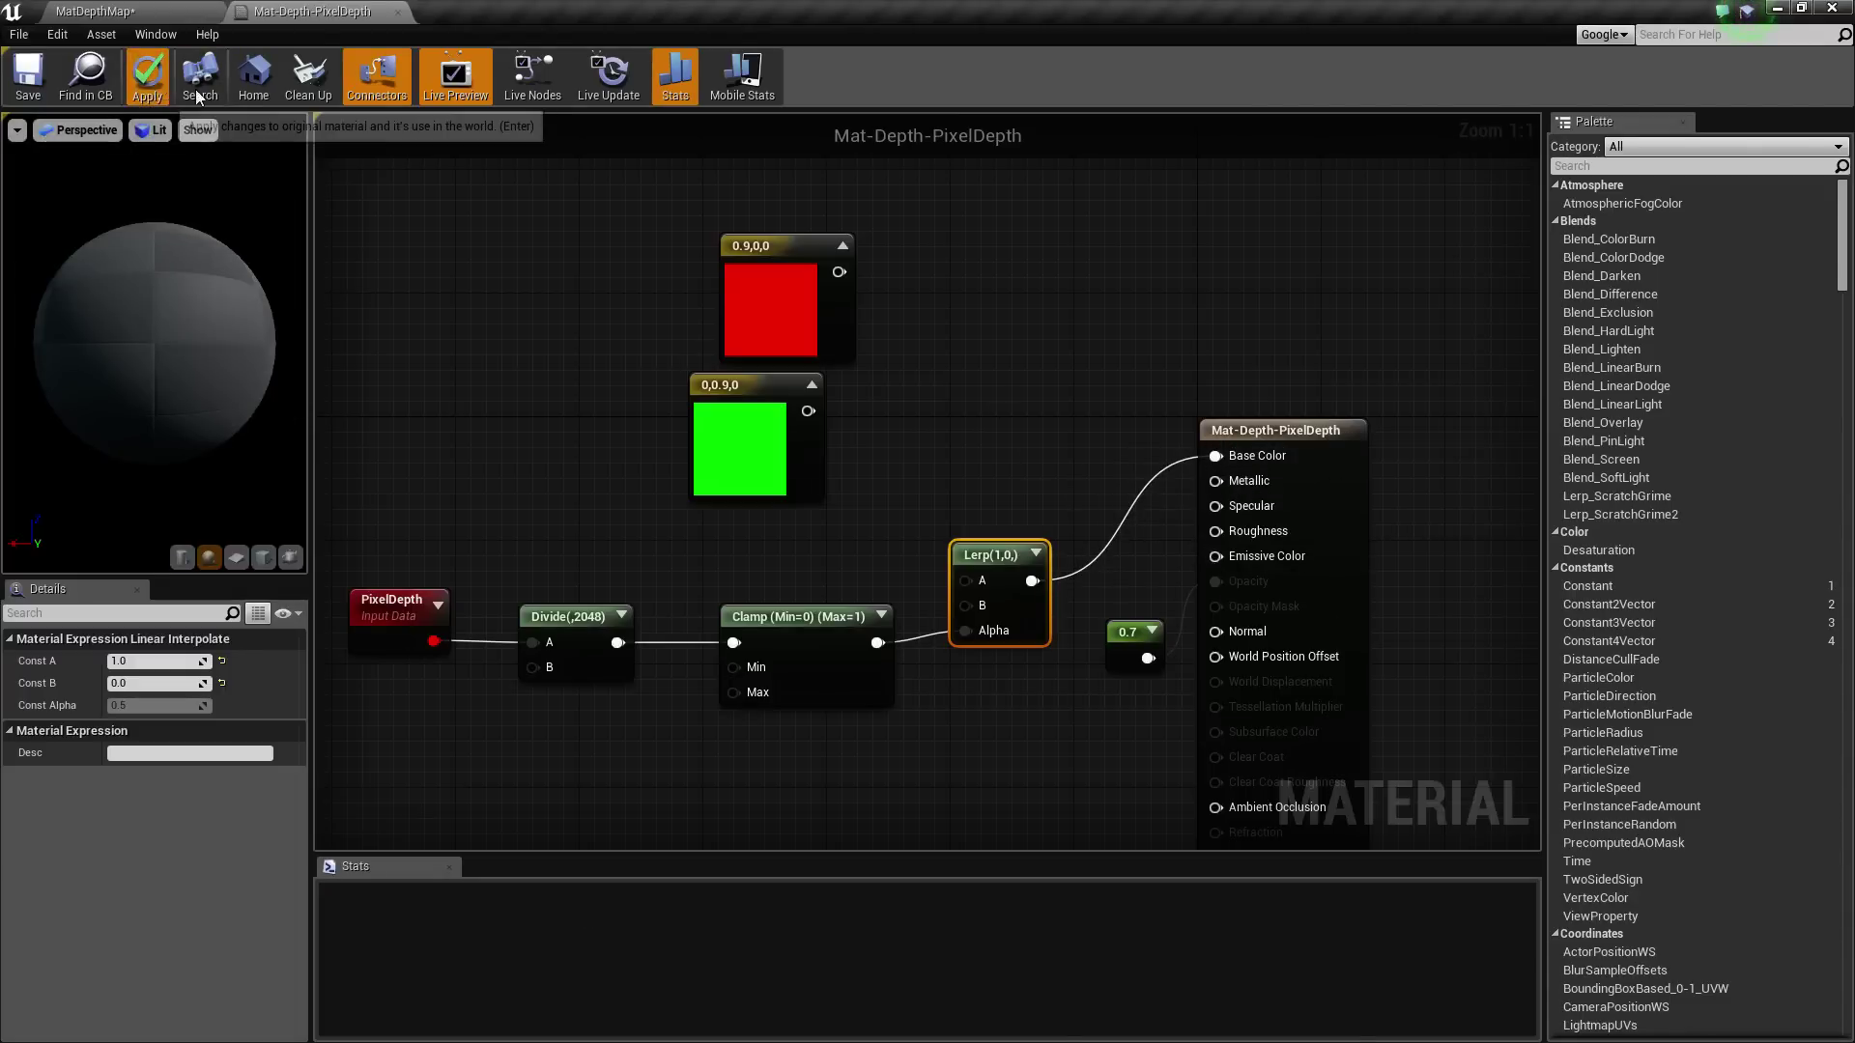
Step: Compare the Floor and Floor2 meshes and their assigned materials in the unlit MatDepthMap level
{"action": "left_click", "coordinate": [123, 10]}
{"action": "right_click_drag", "start_coordinate": [799, 558], "coordinate": [846, 478]}
{"action": "key", "text": "w"}
{"action": "key", "text": "s"}
{"action": "left_click", "coordinate": [952, 499]}
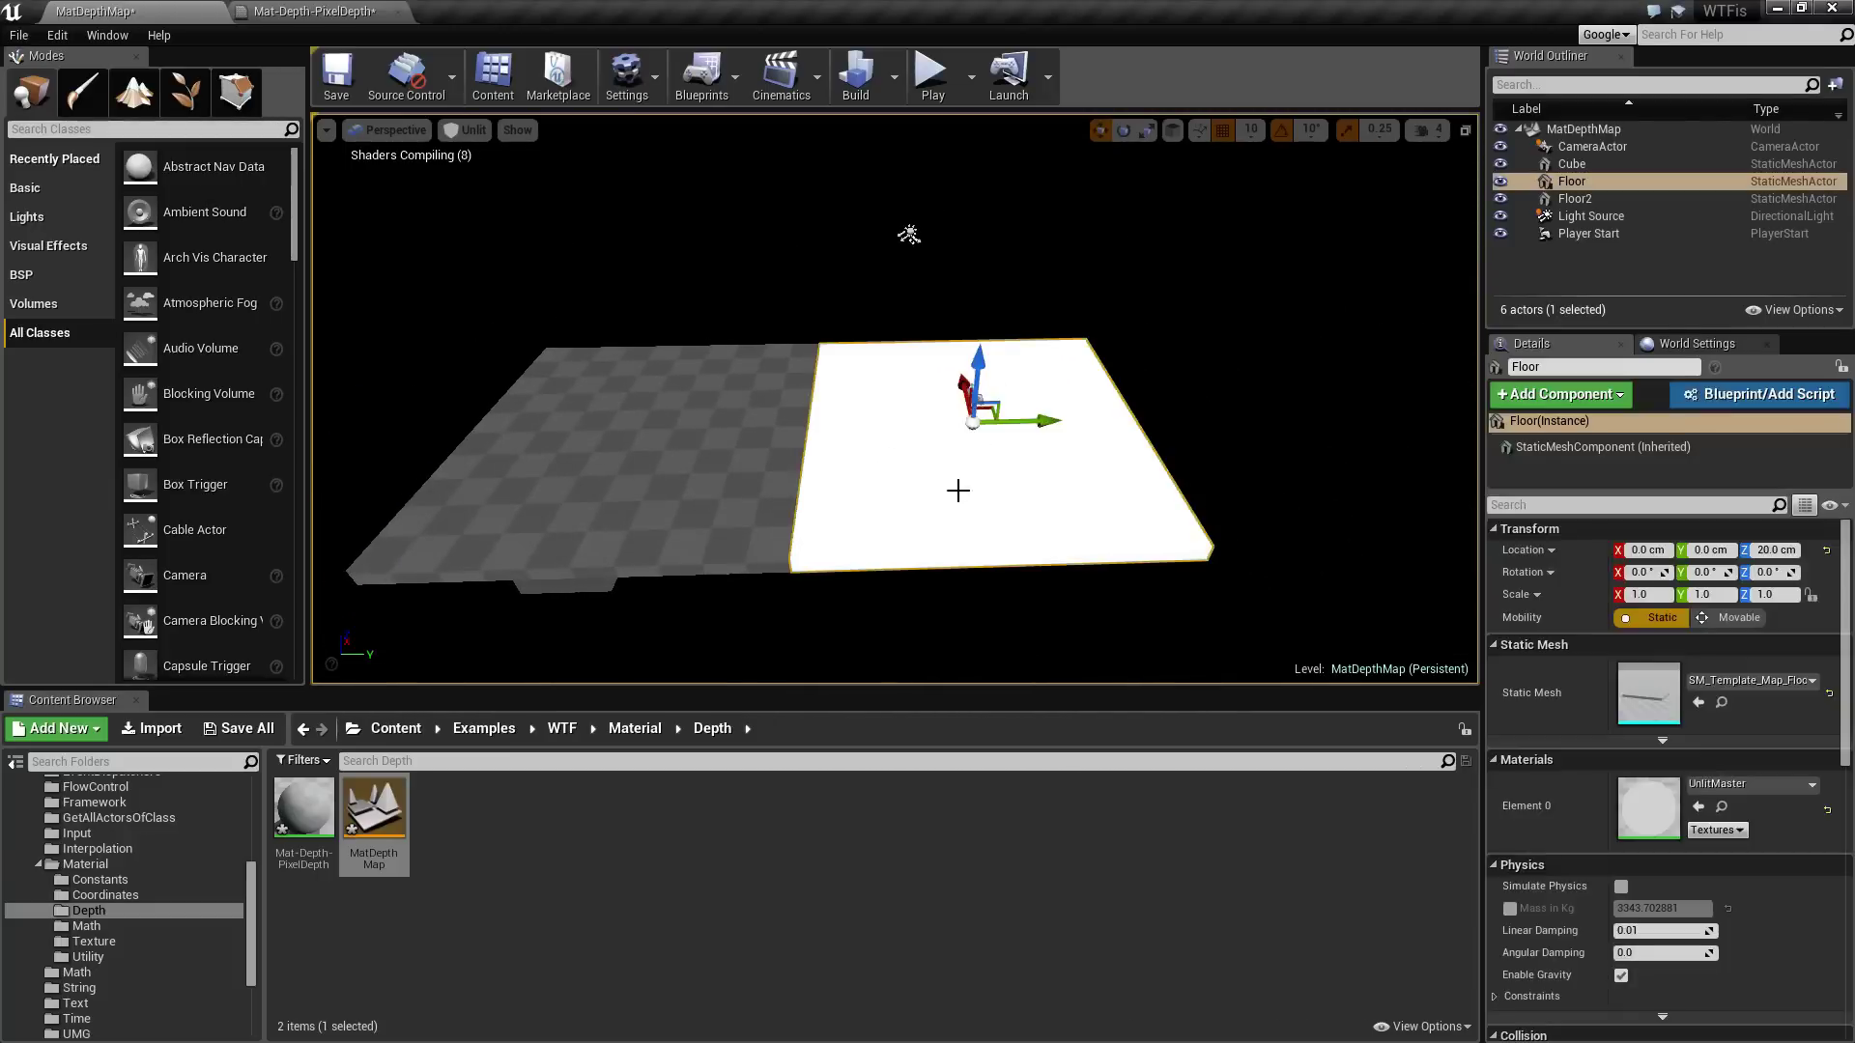
{"action": "left_click", "coordinate": [694, 435]}
{"action": "scroll", "coordinate": [1018, 390], "scroll_direction": "down", "scroll_amount": 10}
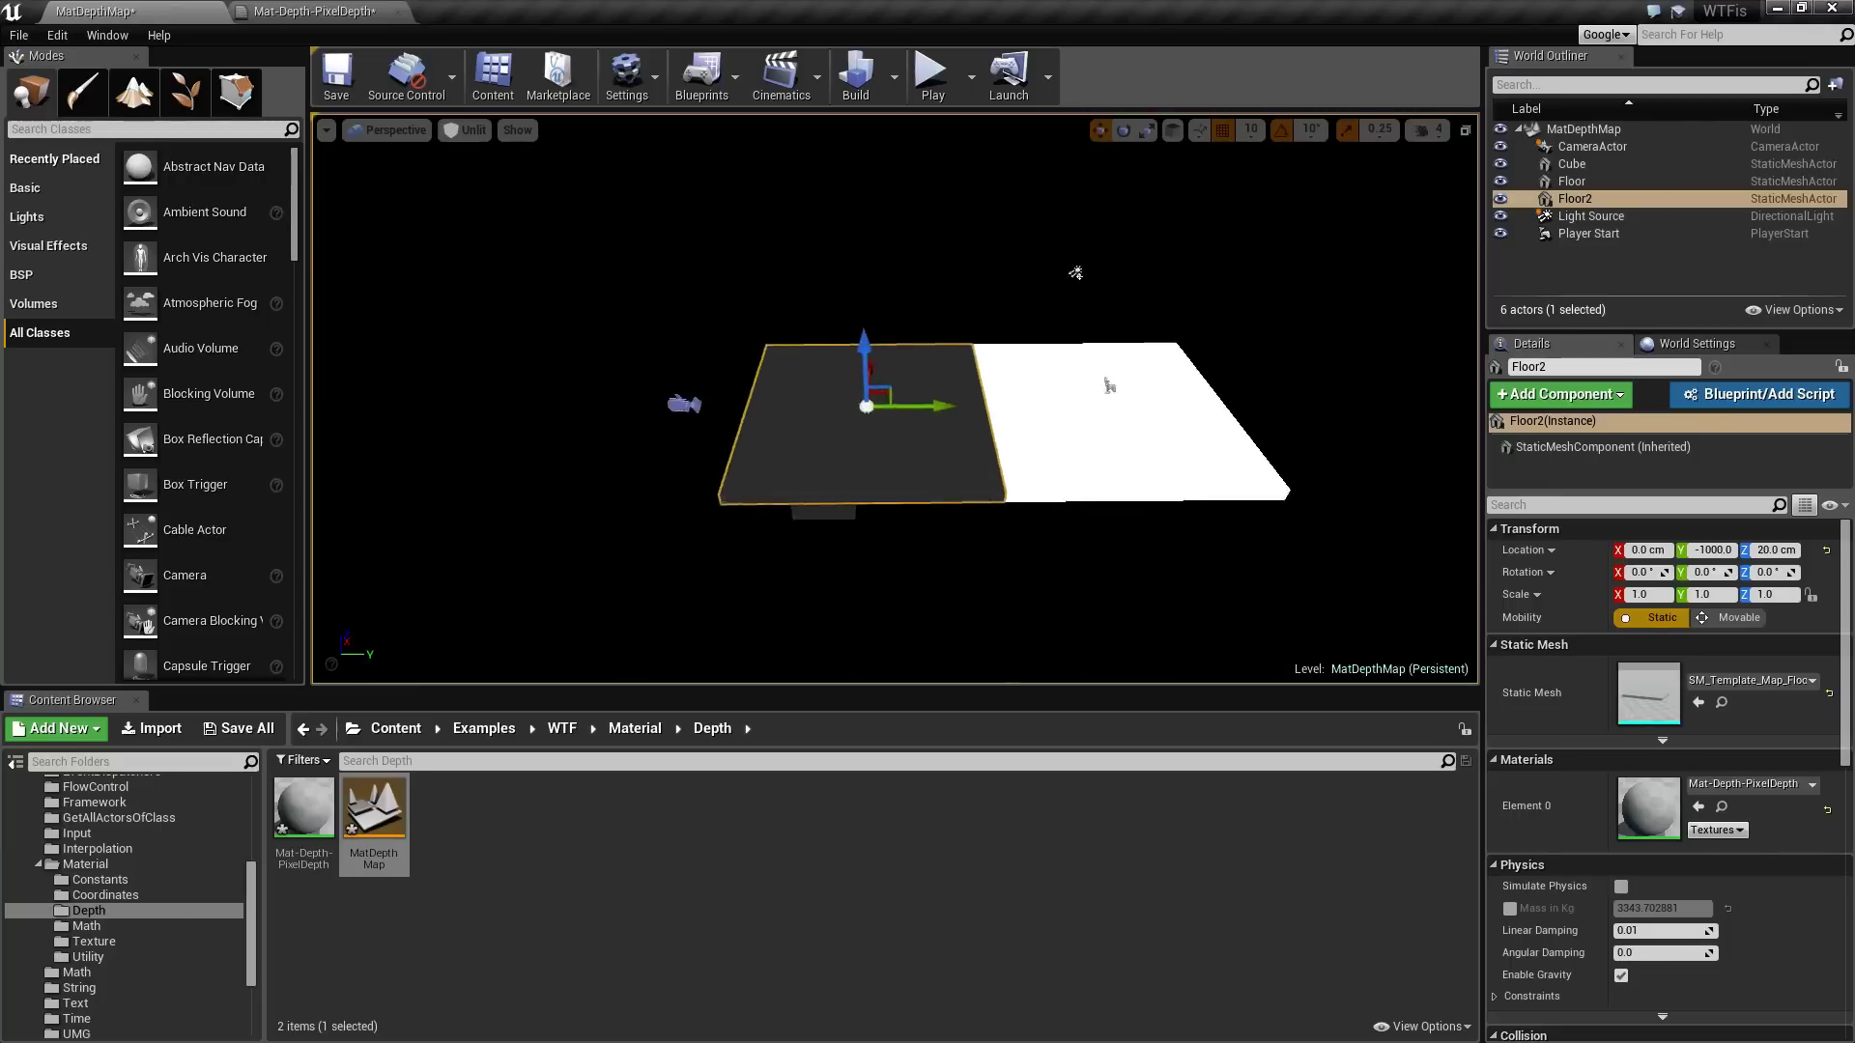
{"action": "key", "text": "d"}
{"action": "left_click", "coordinate": [918, 556]}
Step: Set the level viewport's view mode to Lit
{"action": "left_click", "coordinate": [464, 129]}
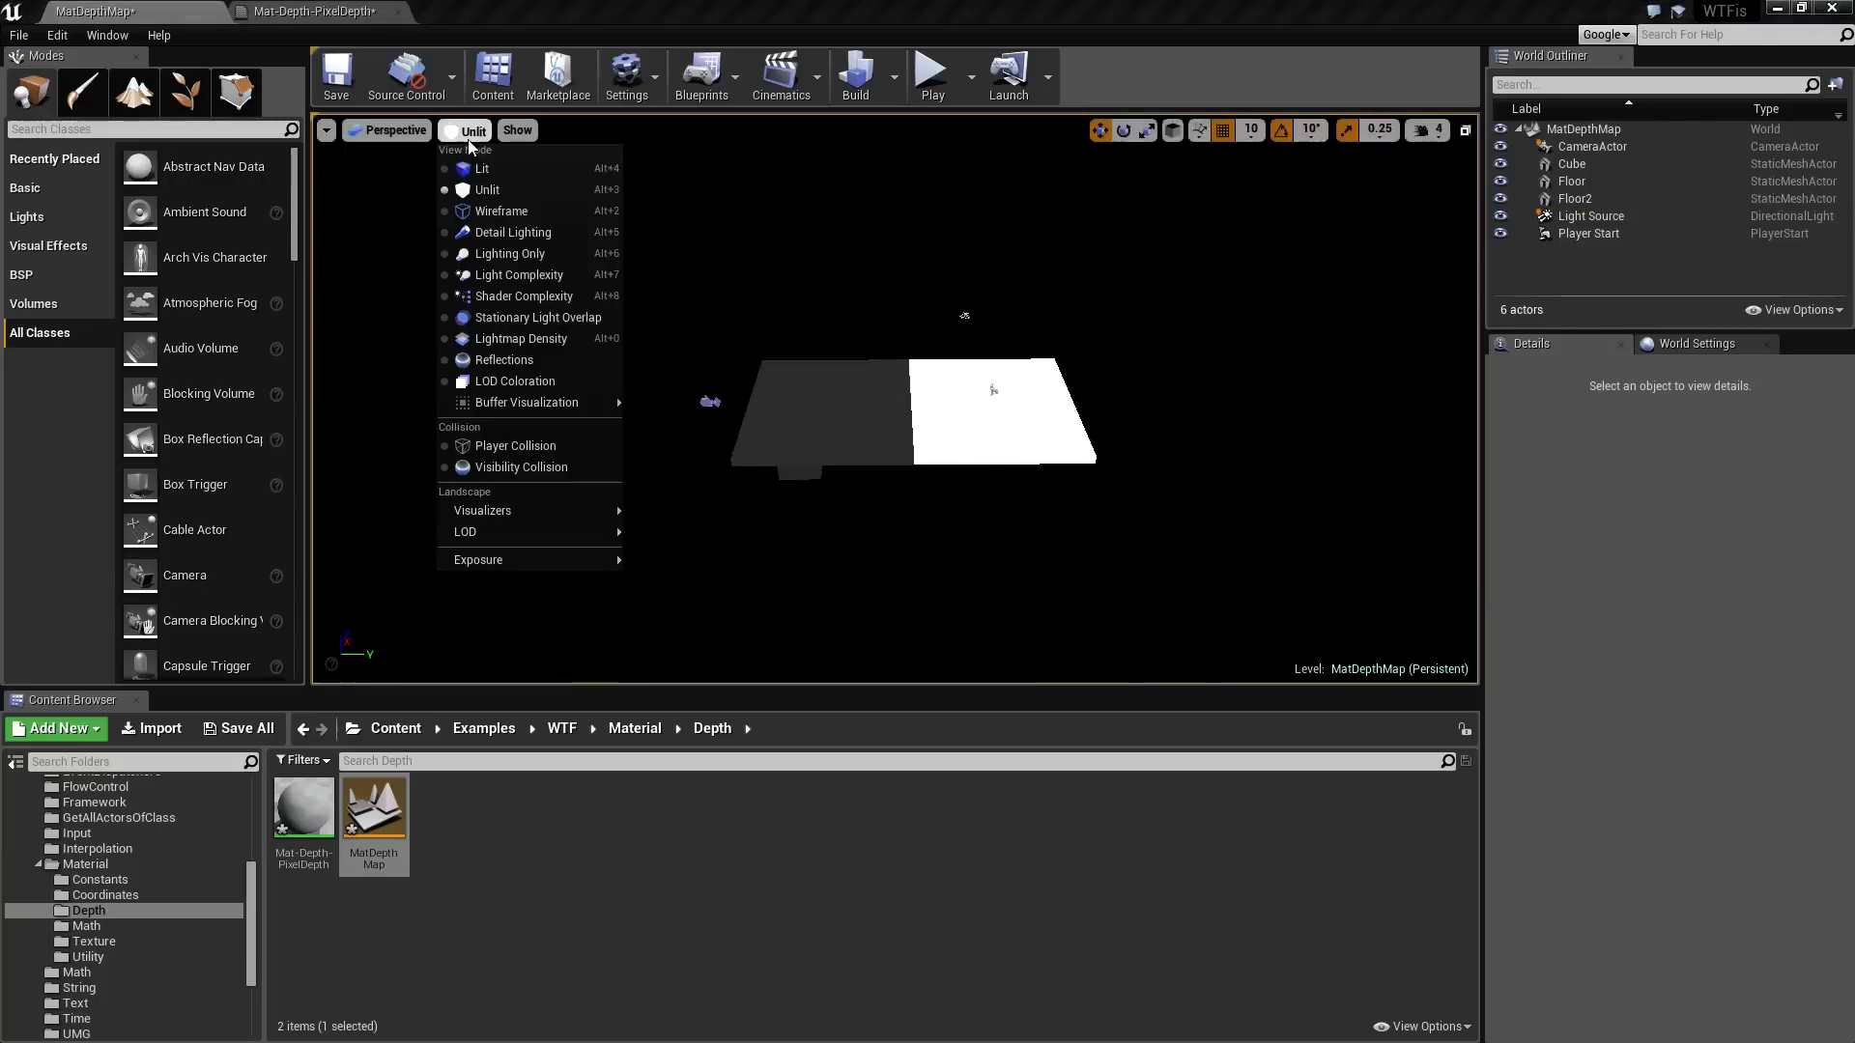
{"action": "left_click", "coordinate": [483, 166]}
{"action": "left_click_drag", "start_coordinate": [483, 166], "coordinate": [454, 145]}
Step: Examine the depth shading on the lit floor while moving the viewpoint nearer and farther
{"action": "key", "text": "w"}
{"action": "right_click_drag", "start_coordinate": [894, 399], "coordinate": [923, 362]}
{"action": "key", "text": "s"}
{"action": "key", "text": "w"}
{"action": "key", "text": "s"}
{"action": "key", "text": "w"}
{"action": "key", "text": "s"}
{"action": "key", "text": "w"}
{"action": "right_click_drag", "start_coordinate": [1075, 530], "coordinate": [1075, 530]}
{"action": "key", "text": "w"}
{"action": "key", "text": "s"}
{"action": "key", "text": "d"}
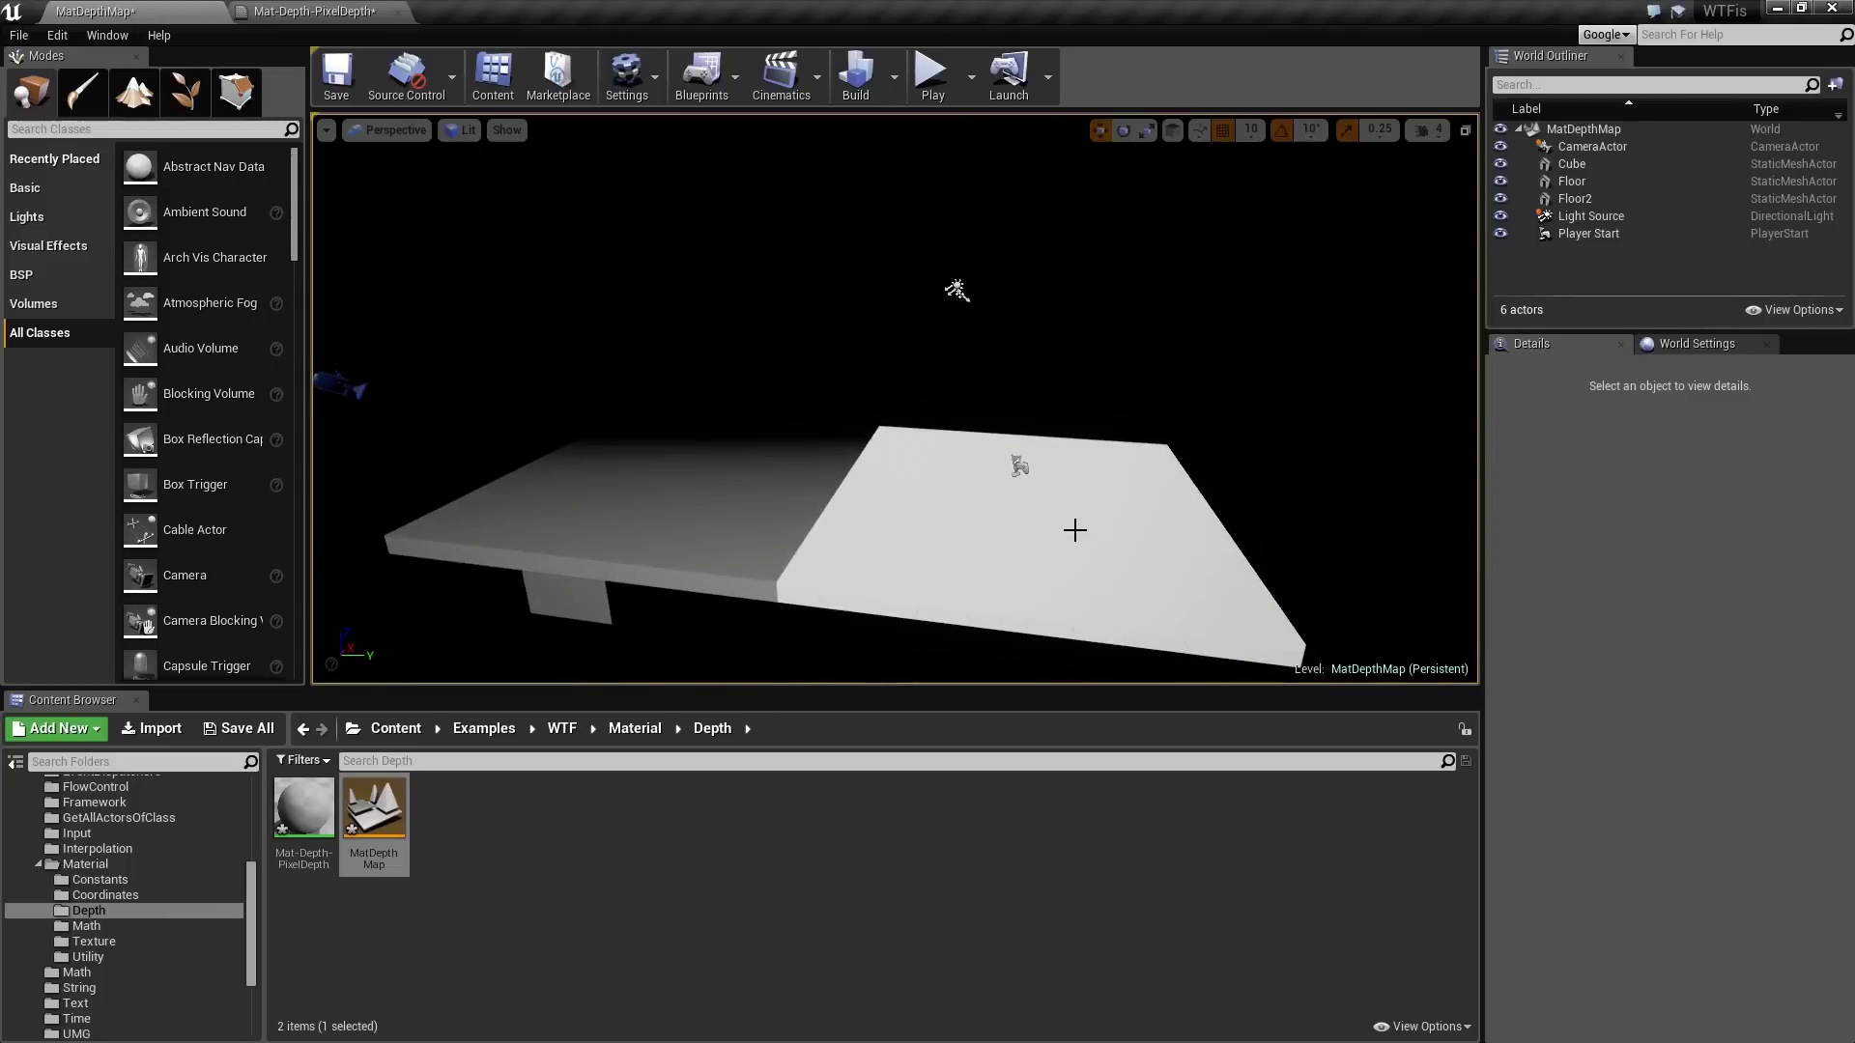
{"action": "left_click_drag", "start_coordinate": [1002, 518], "coordinate": [1002, 518]}
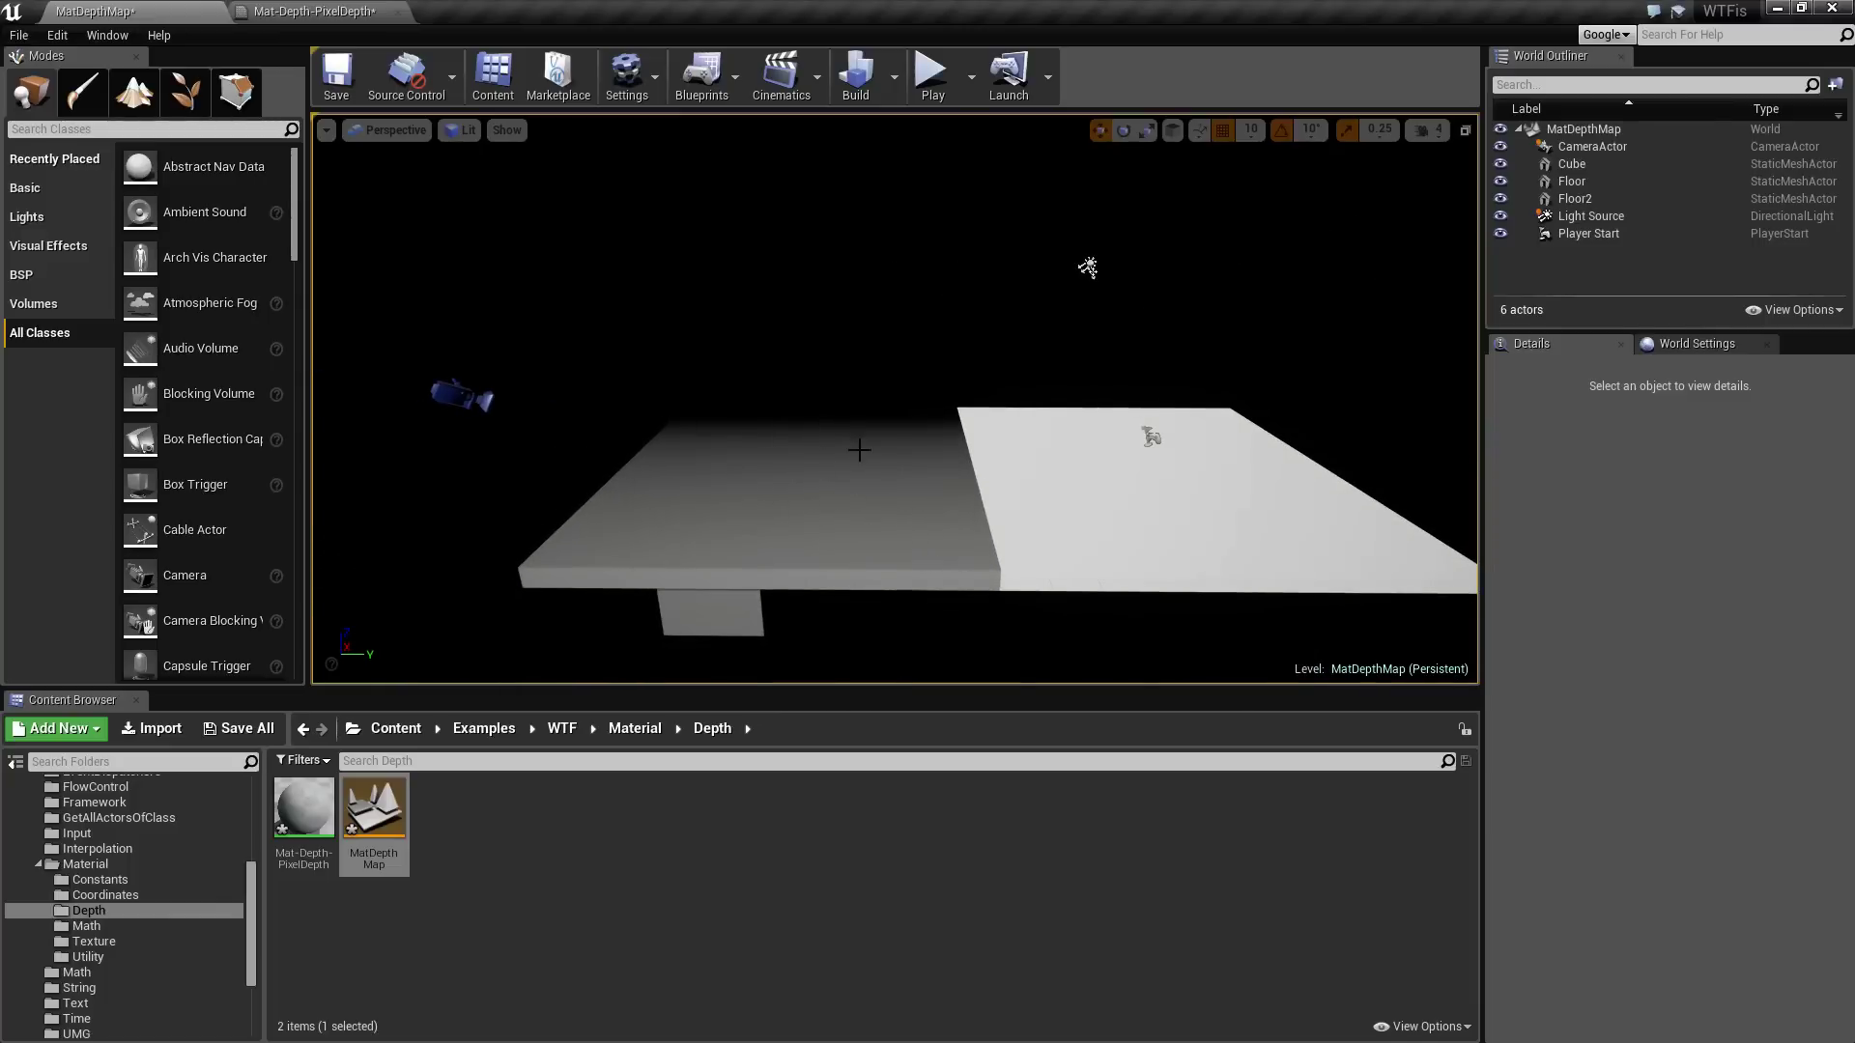